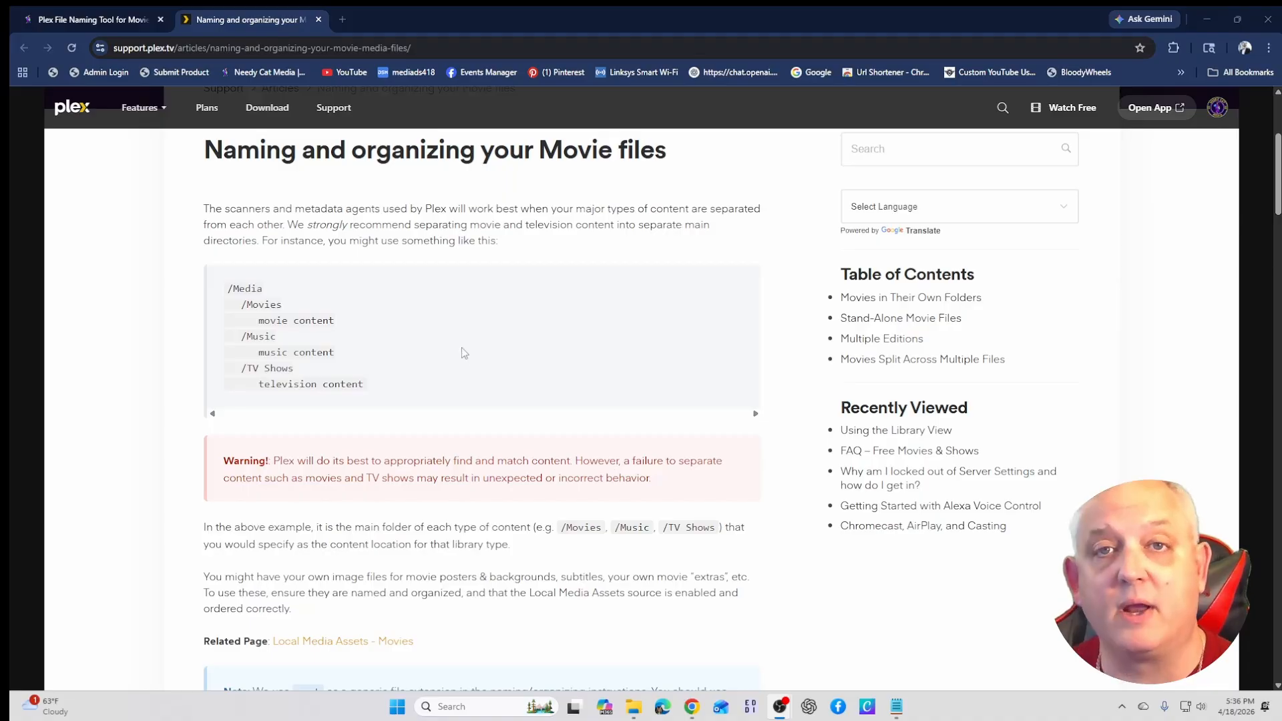
scroll(482, 392, down, 5)
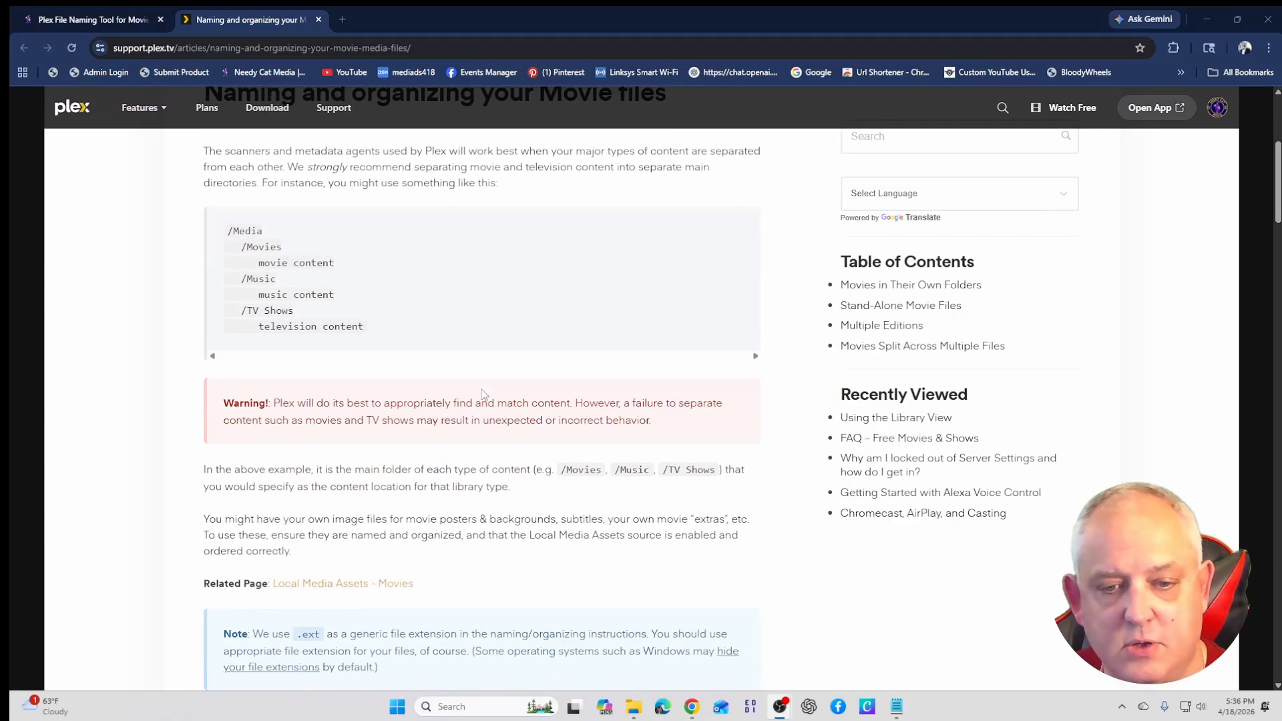
scroll(484, 394, down, 4)
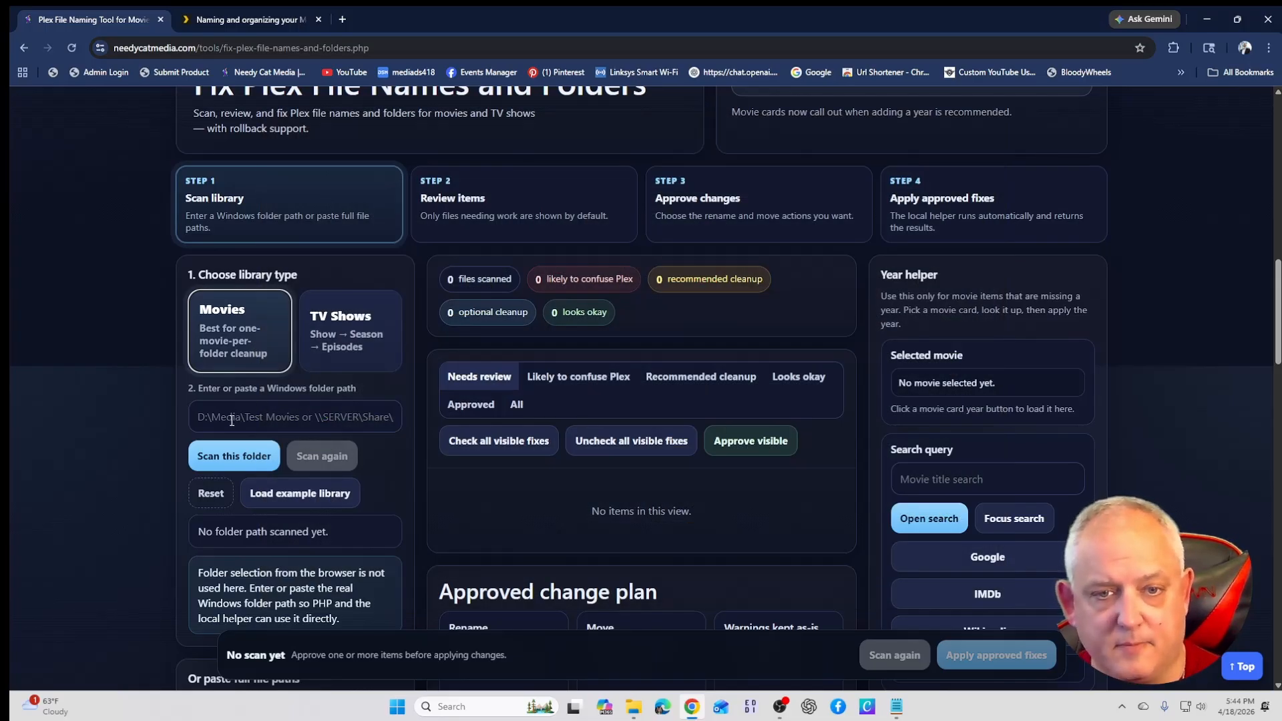
Step: Copy the test folder's path from File Explorer and scan \\GARAGE-2\Movies\Movies\test as a movie library in the naming tool
key(alt+Tab)
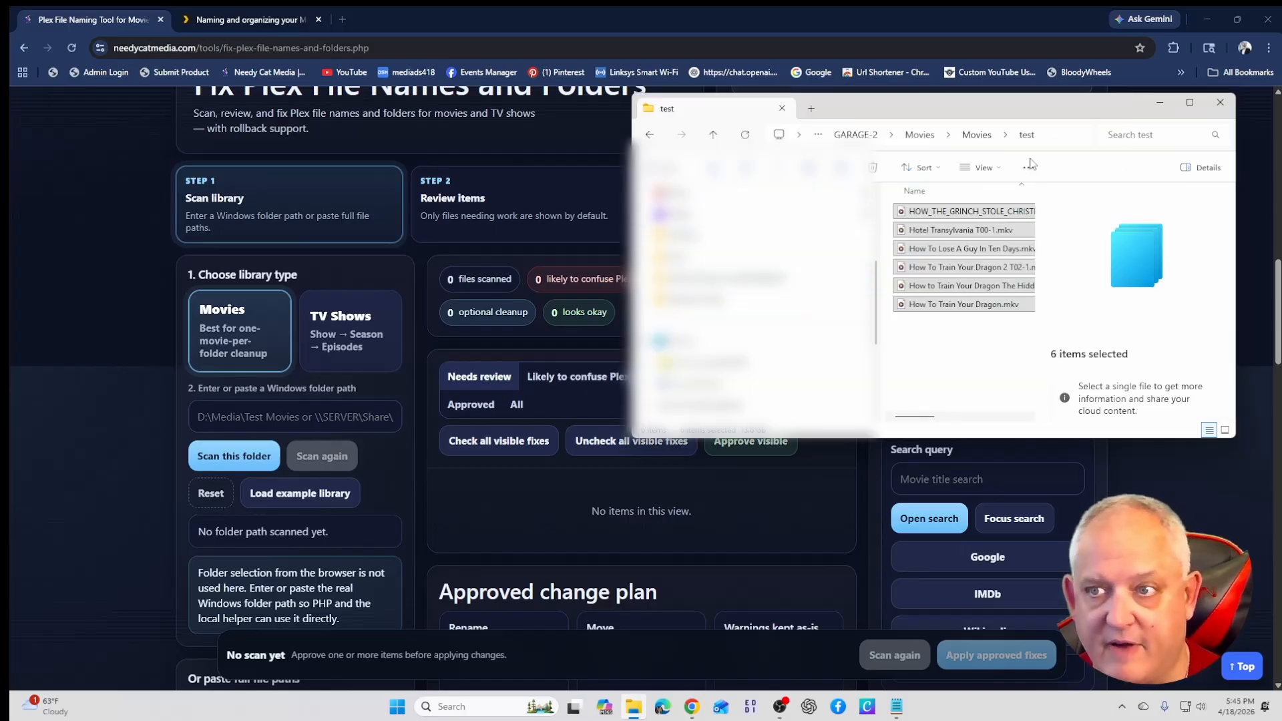
click(1066, 141)
key(ctrl+c)
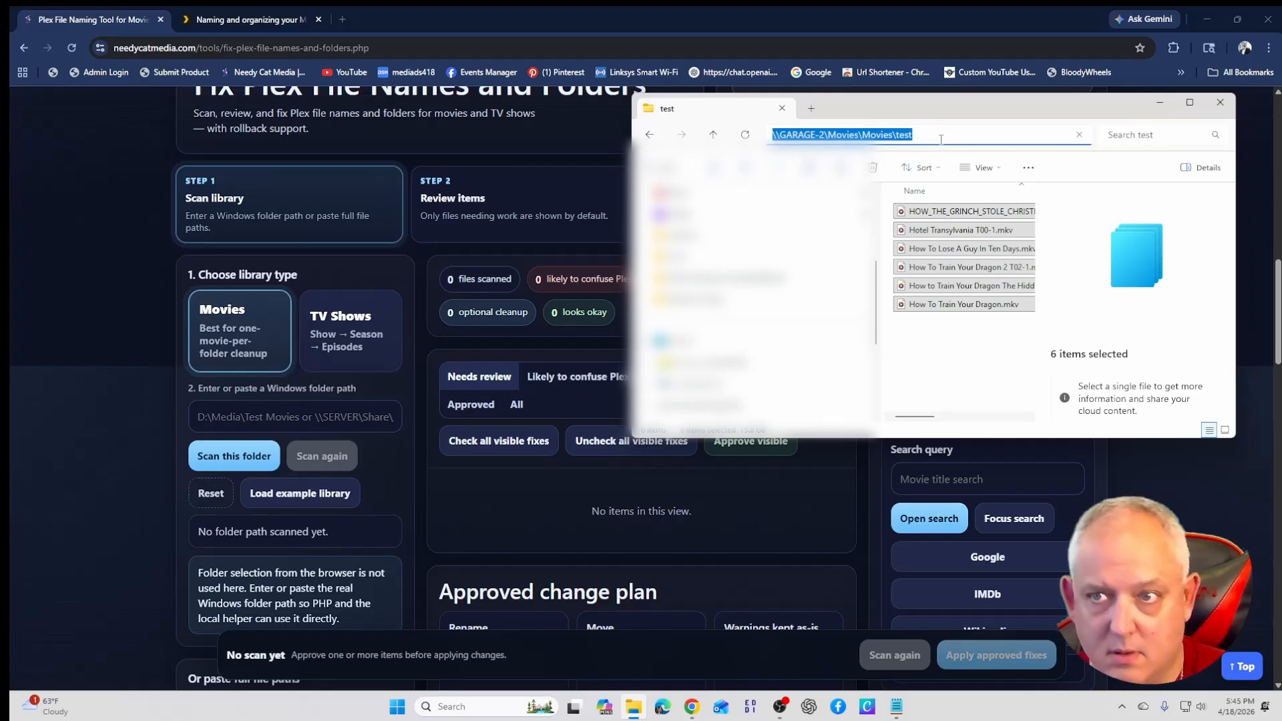
click(225, 421)
key(ctrl+v)
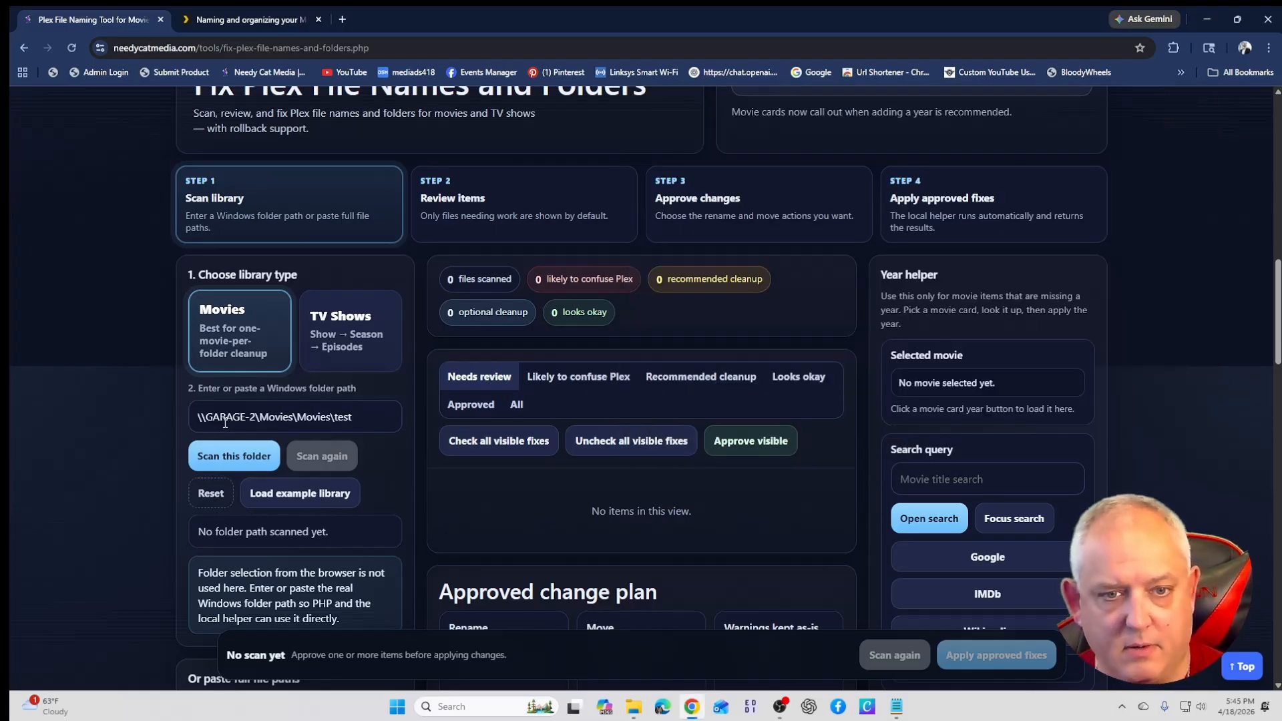
click(225, 461)
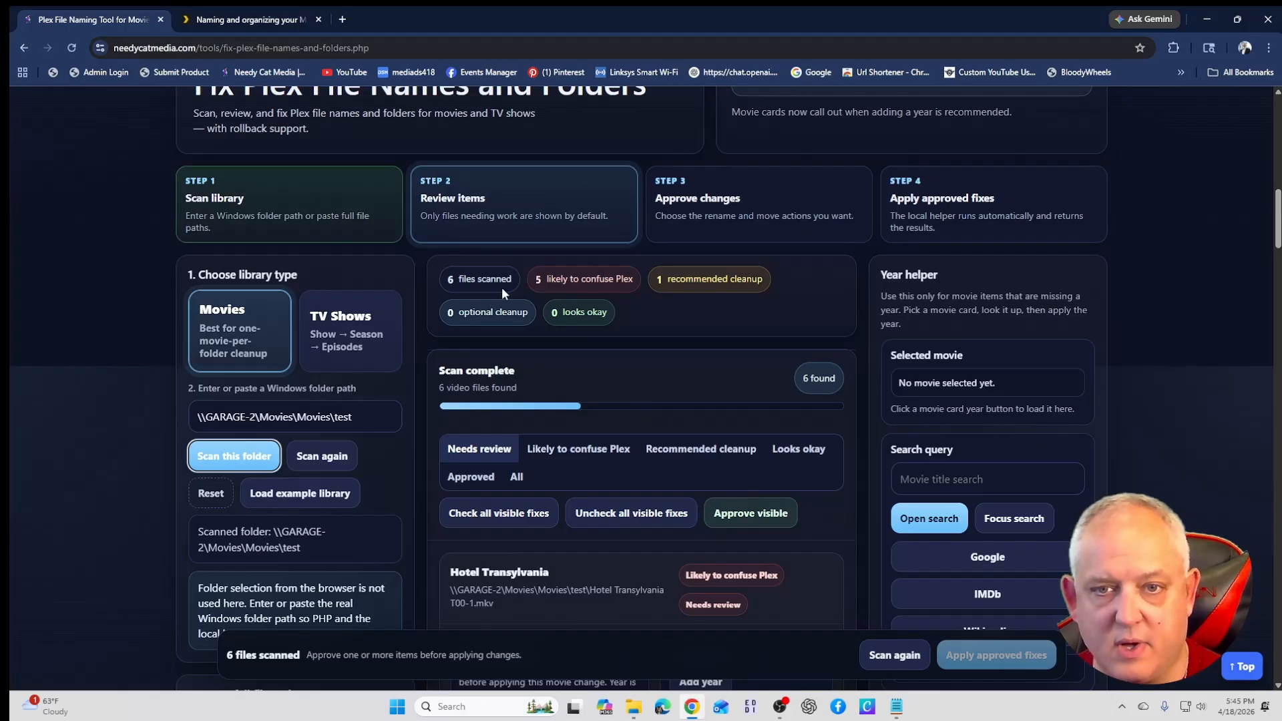
Step: Select the Hotel Transylvania item for adding a year and look up its release year on Google
scroll(502, 294, down, 1)
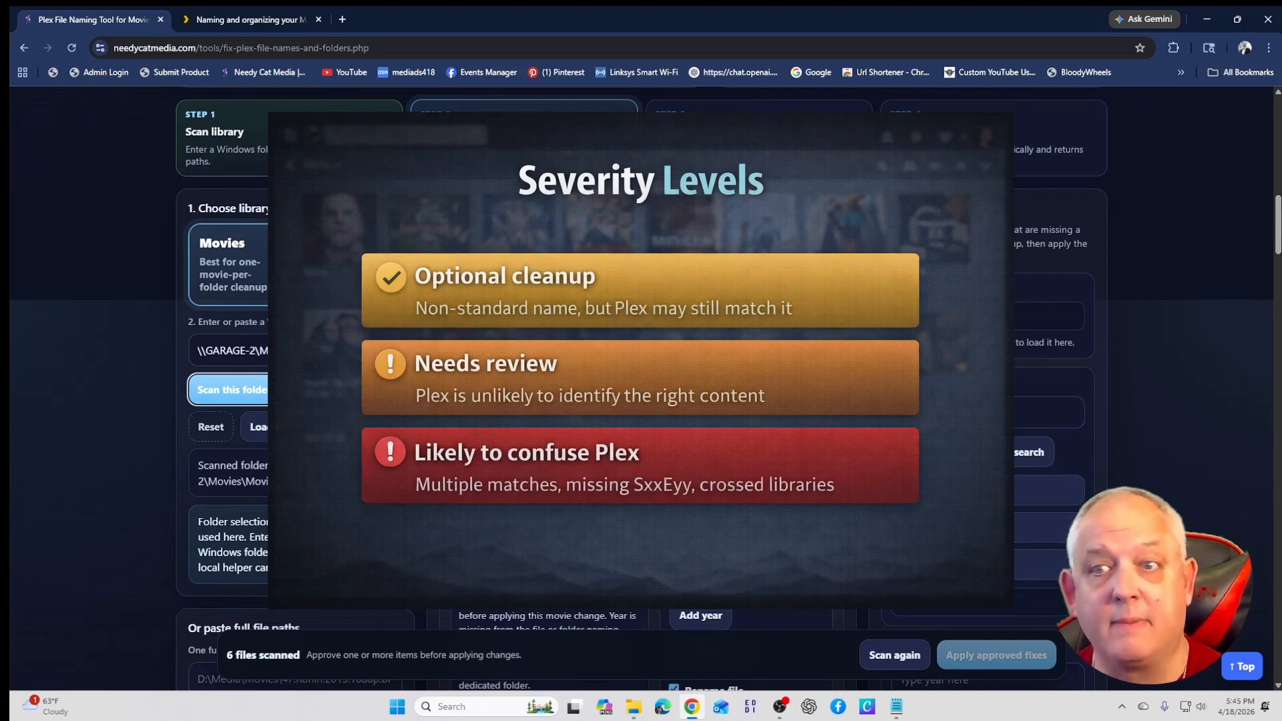
scroll(718, 274, down, 2)
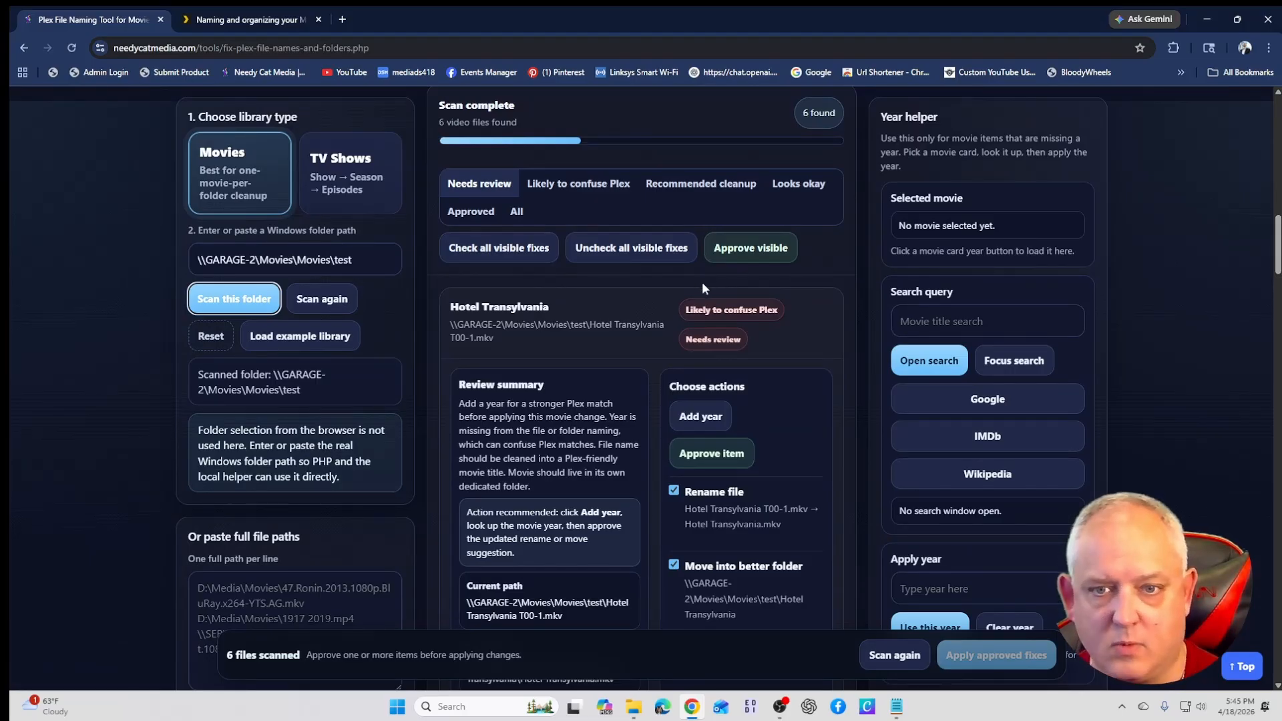
scroll(693, 277, down, 1)
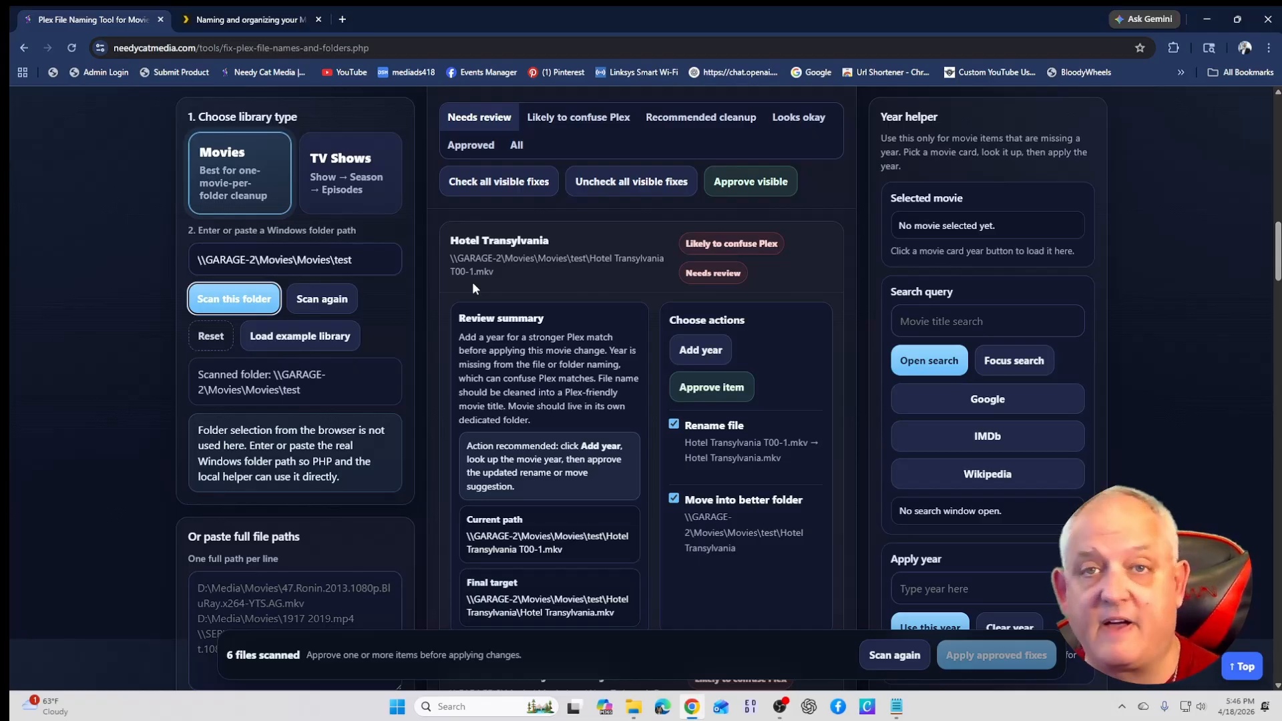
scroll(471, 281, down, 1)
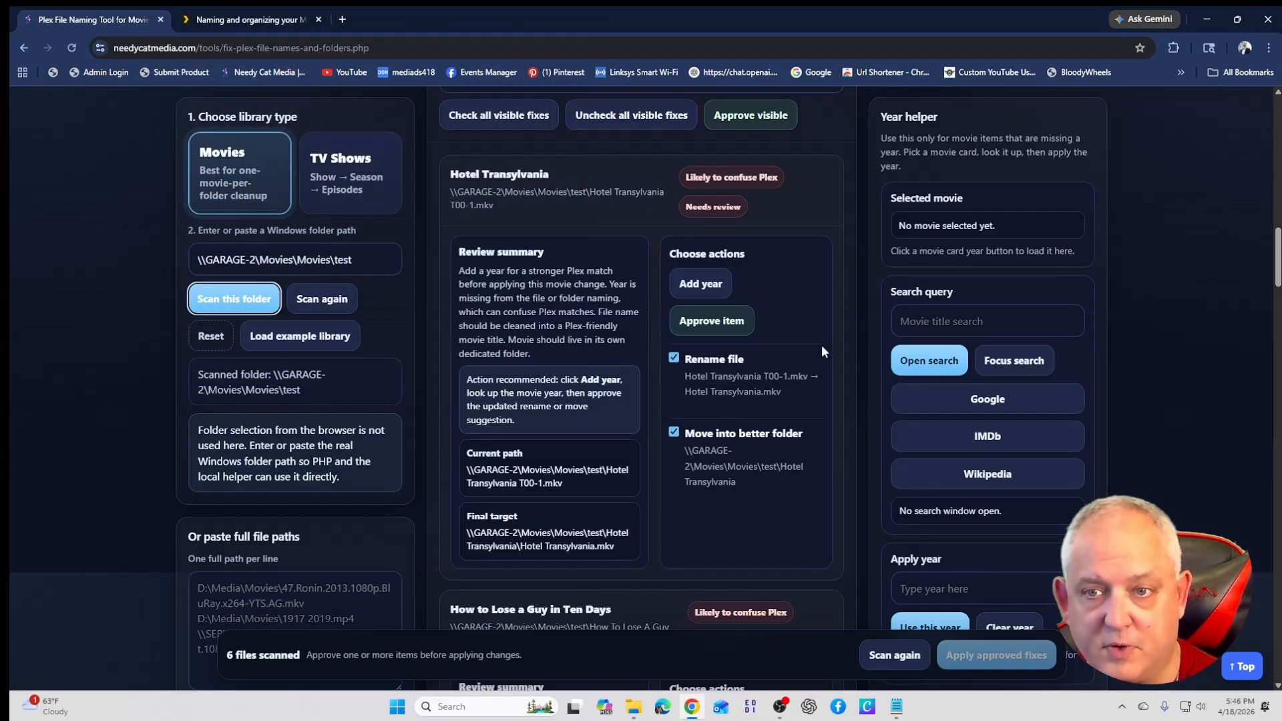
click(711, 296)
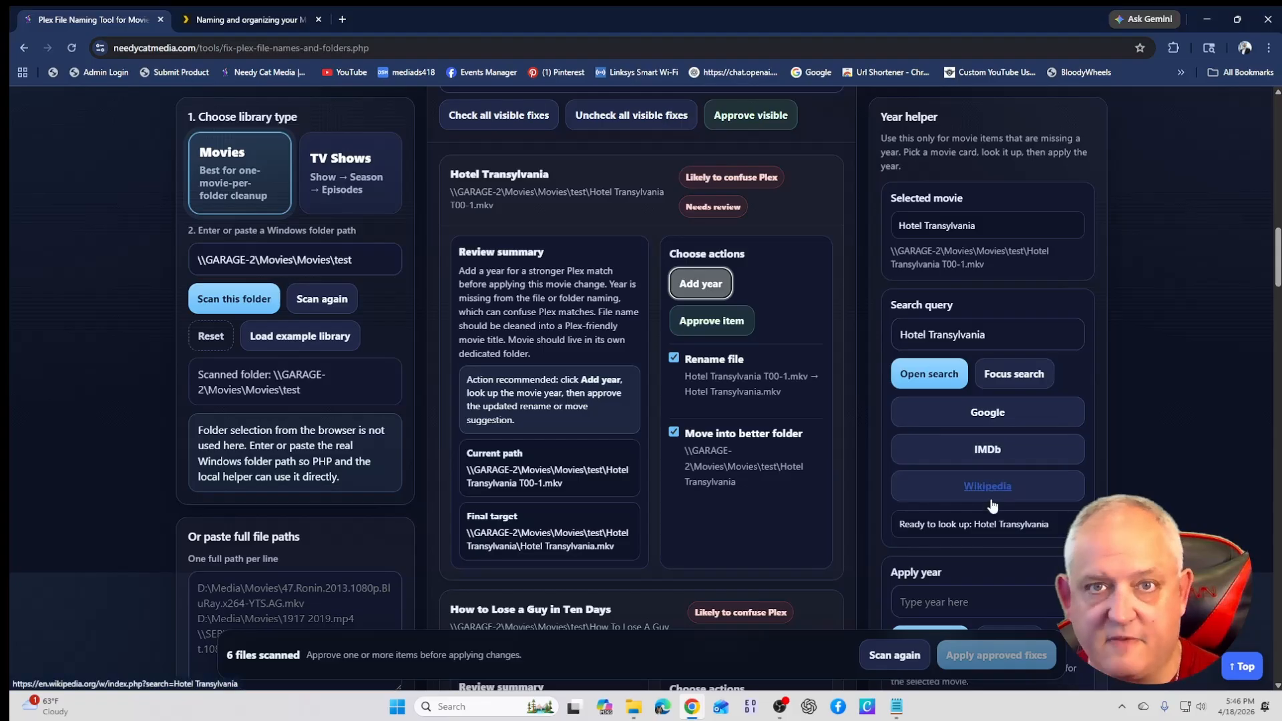
click(993, 419)
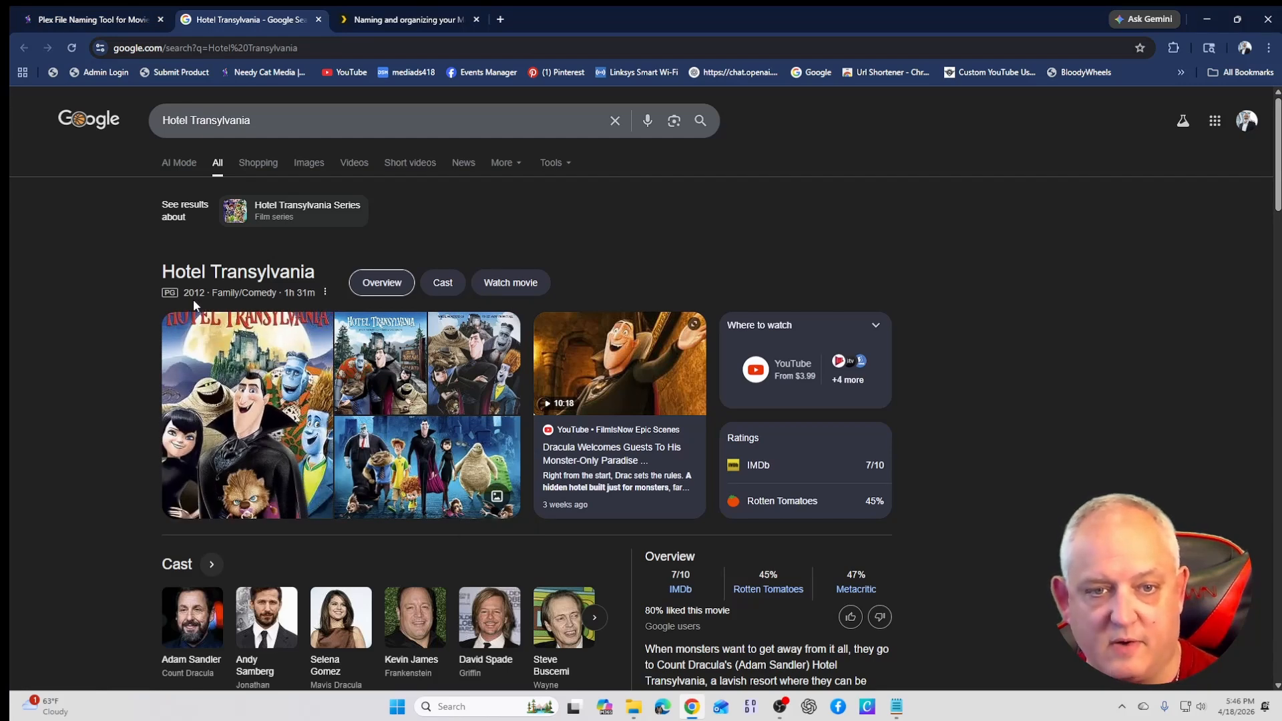
click(319, 19)
Step: Apply the year 2012 to Hotel Transylvania and approve its file rename and folder move
scroll(938, 594, down, 1)
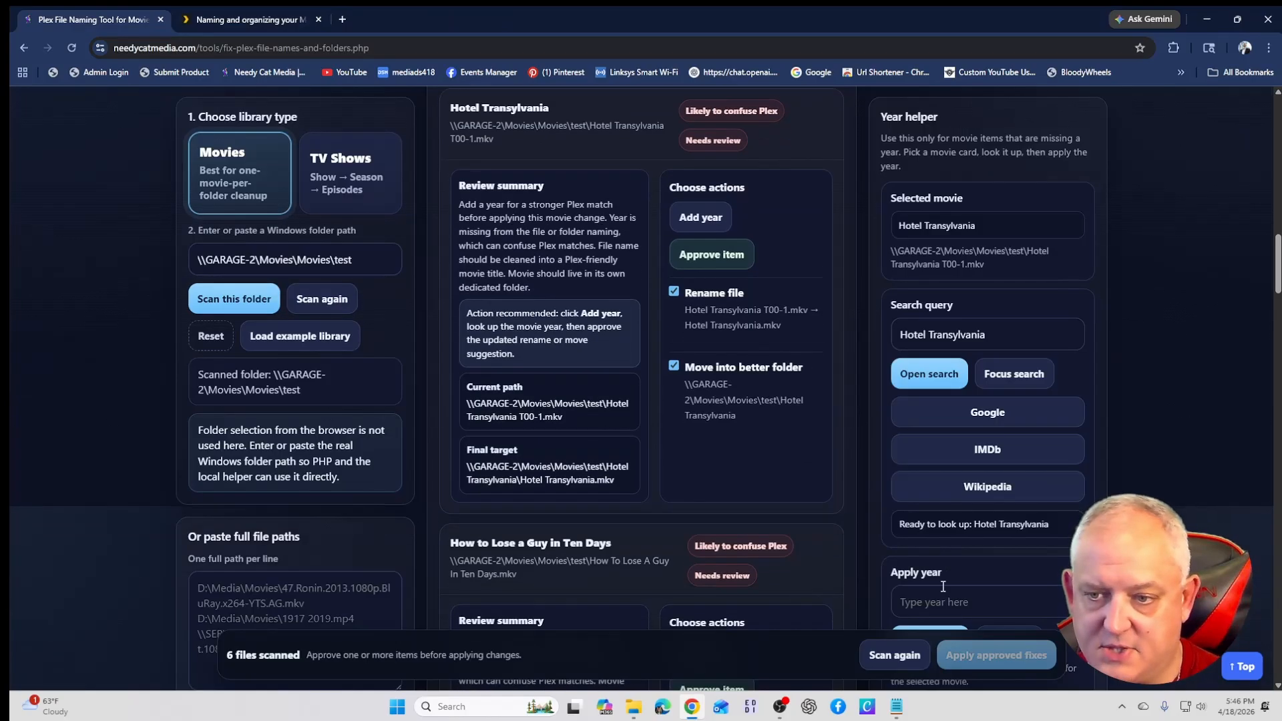
text(2012)
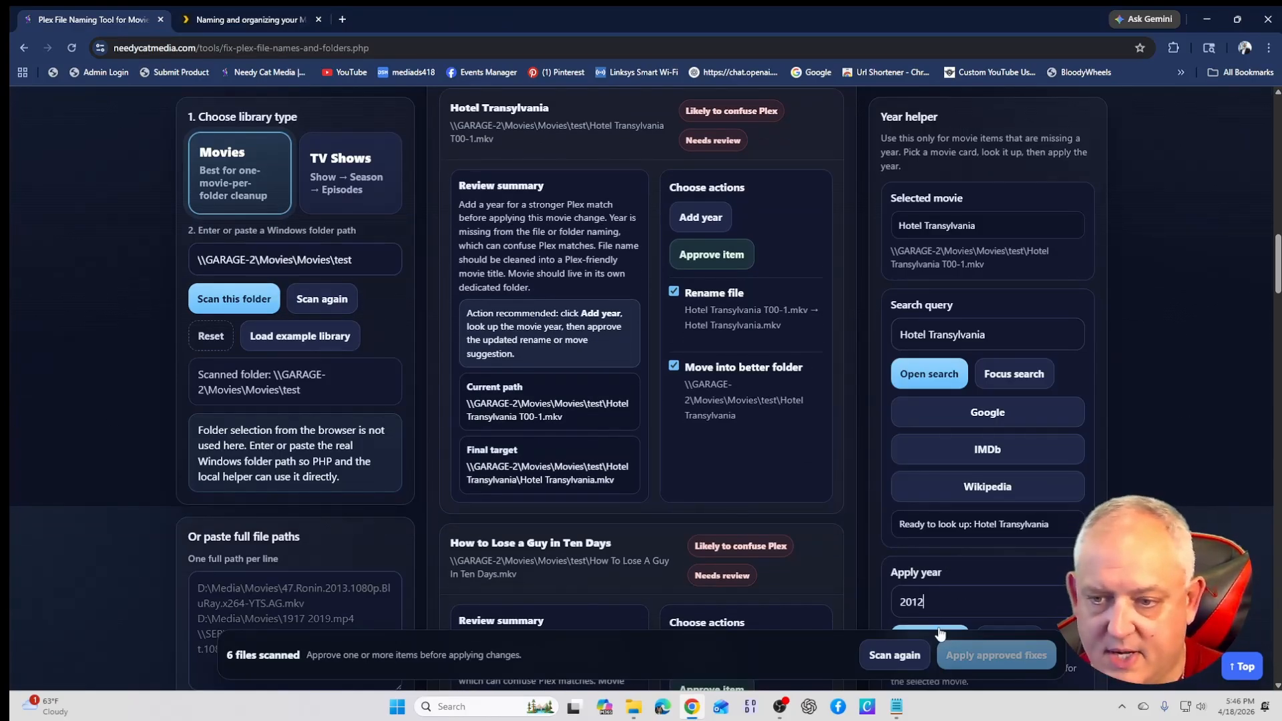
click(931, 631)
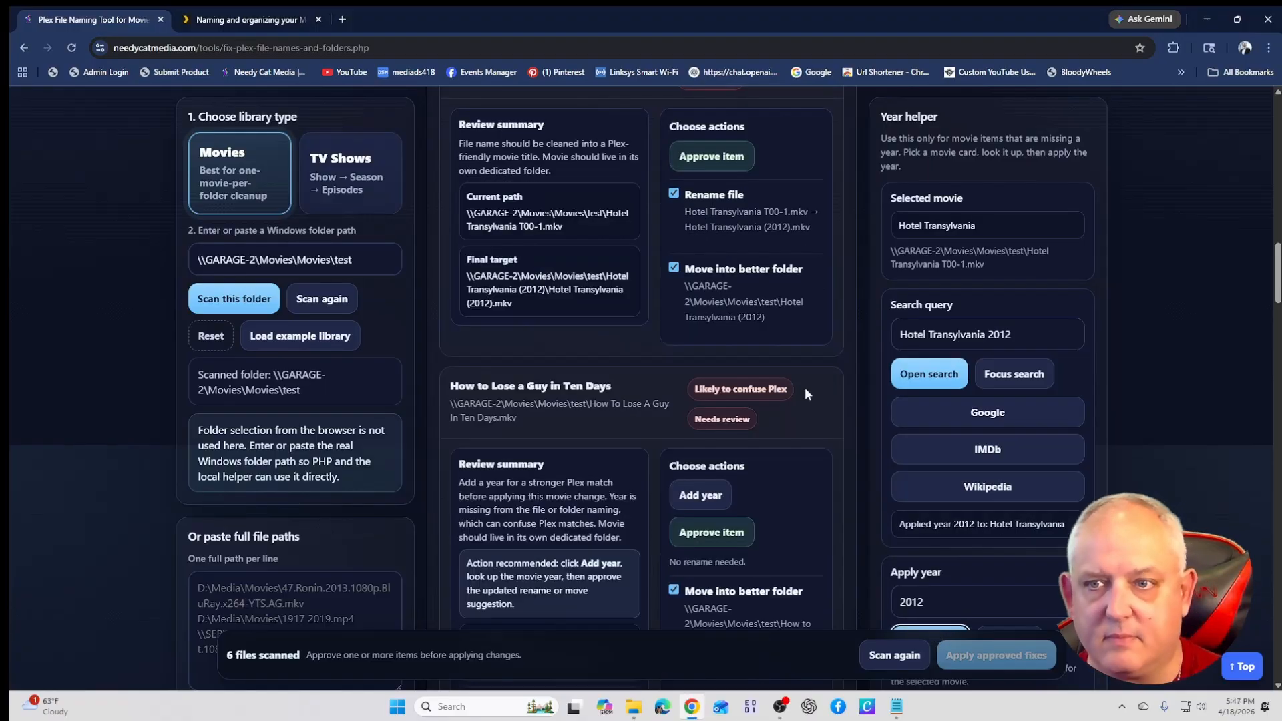
scroll(803, 387, up, 1)
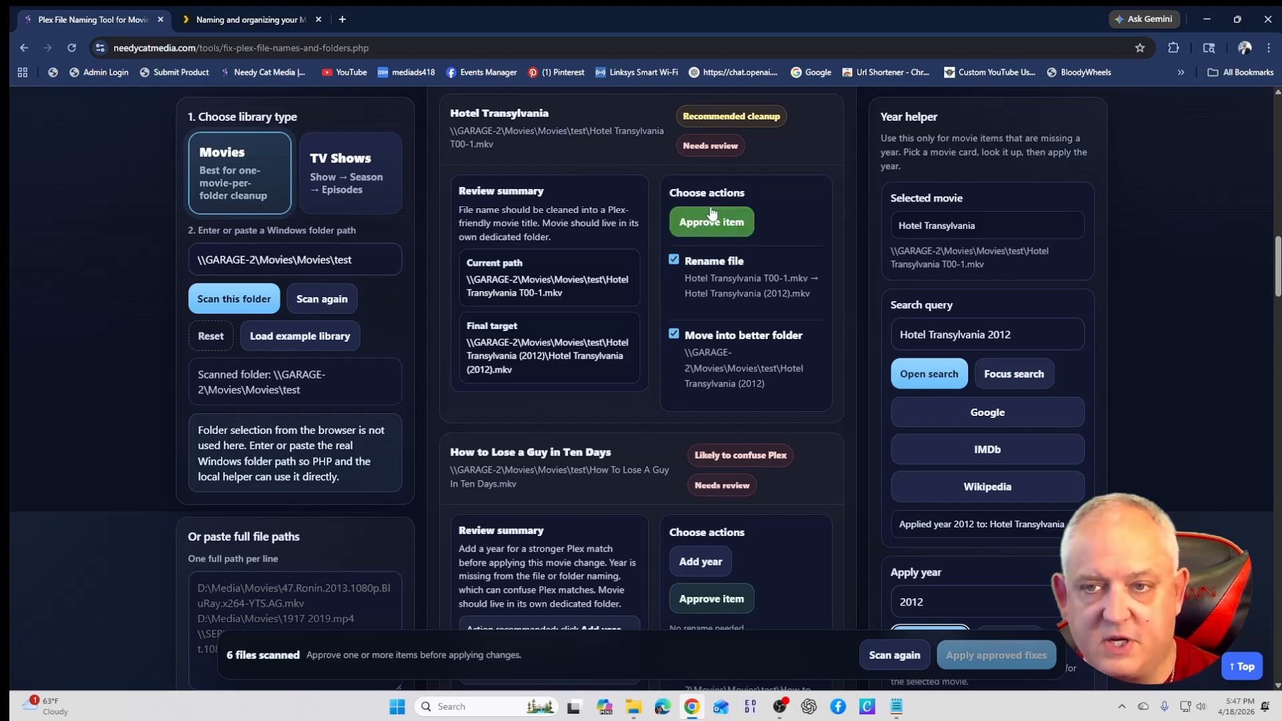
click(723, 227)
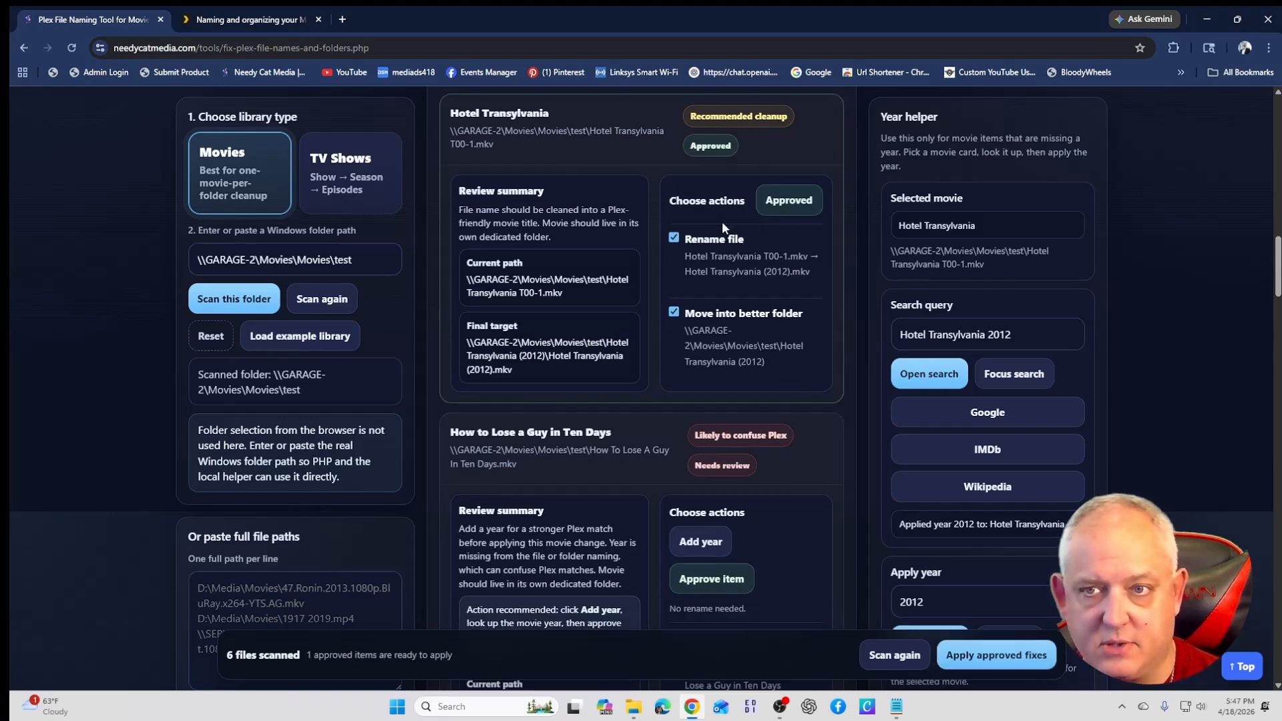
Step: Select How to Lose a Guy in Ten Days for adding a year and look up its release year on Google
scroll(771, 278, up, 1)
scroll(723, 264, down, 4)
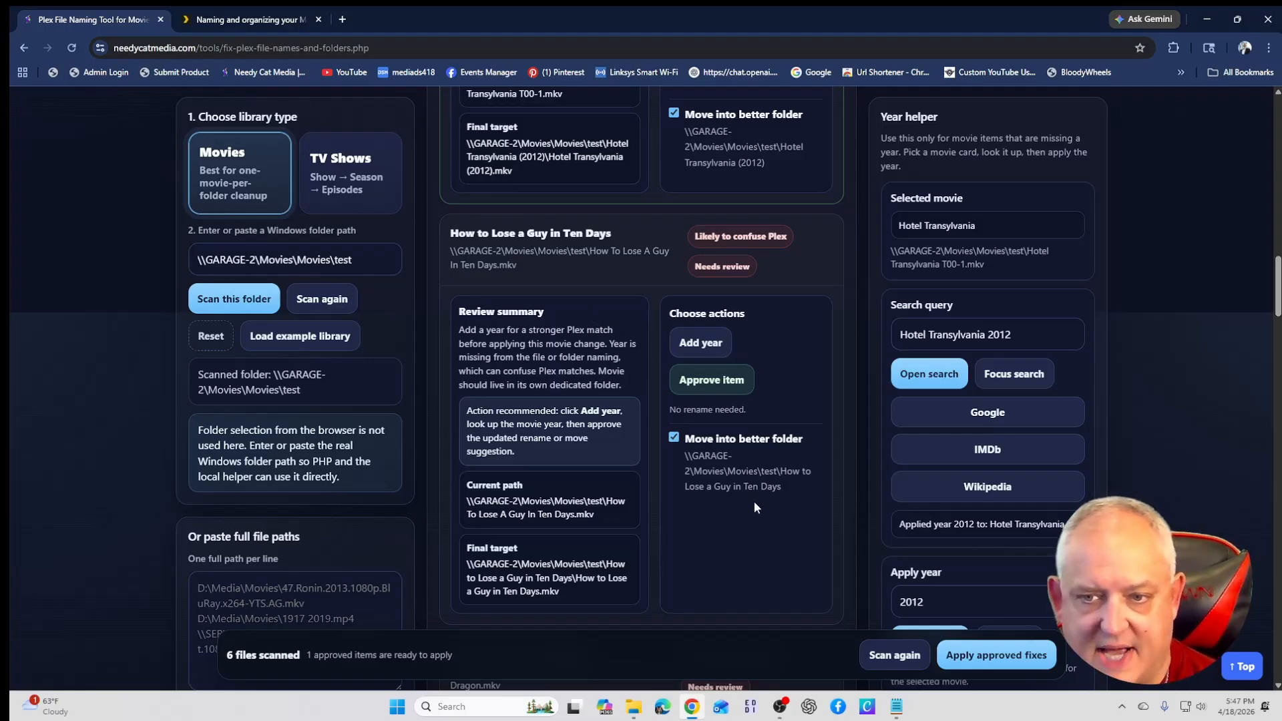
click(701, 344)
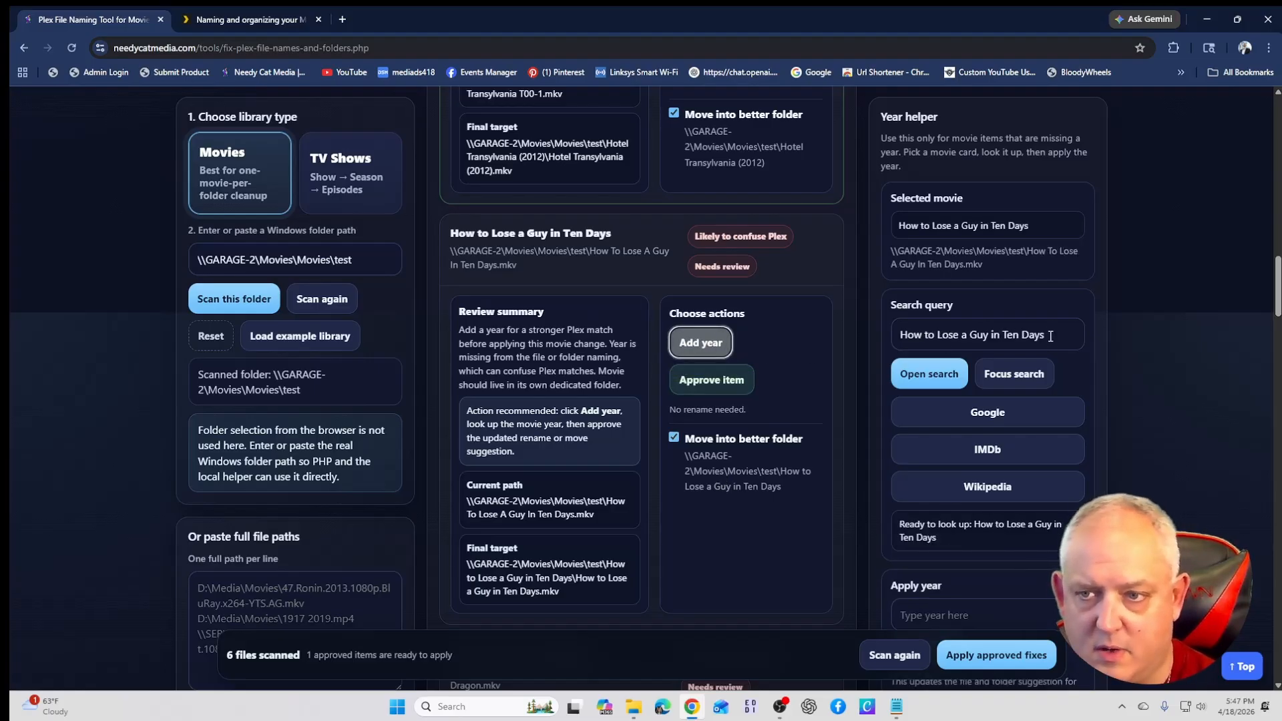
click(988, 414)
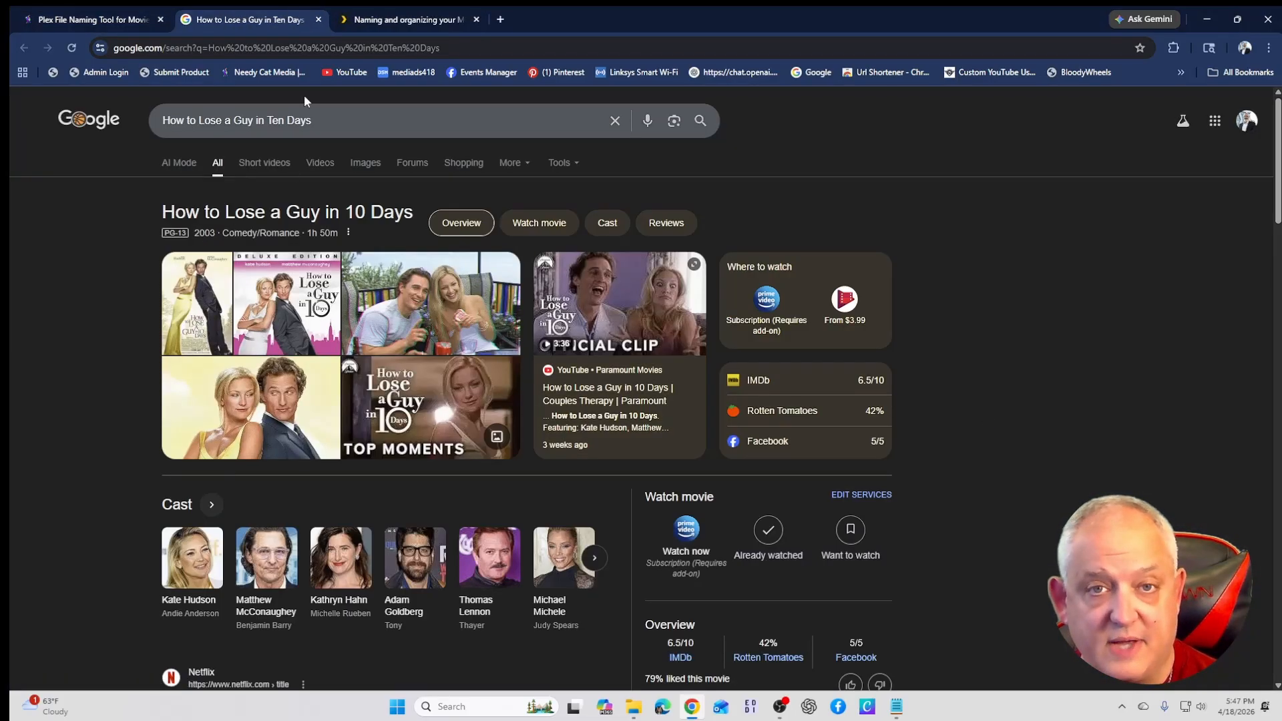
click(318, 19)
Step: Apply the year 2003 to How to Lose a Guy in Ten Days and approve its file rename and folder move
click(964, 609)
text(2)
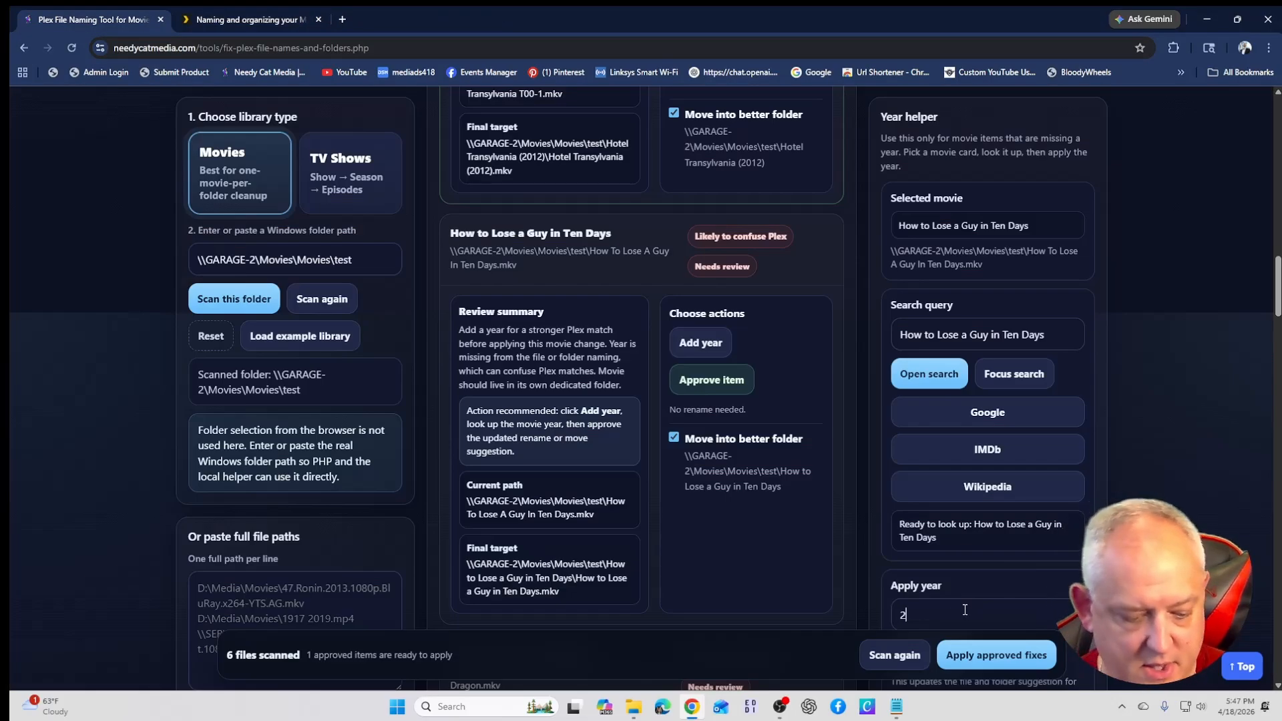
text(003)
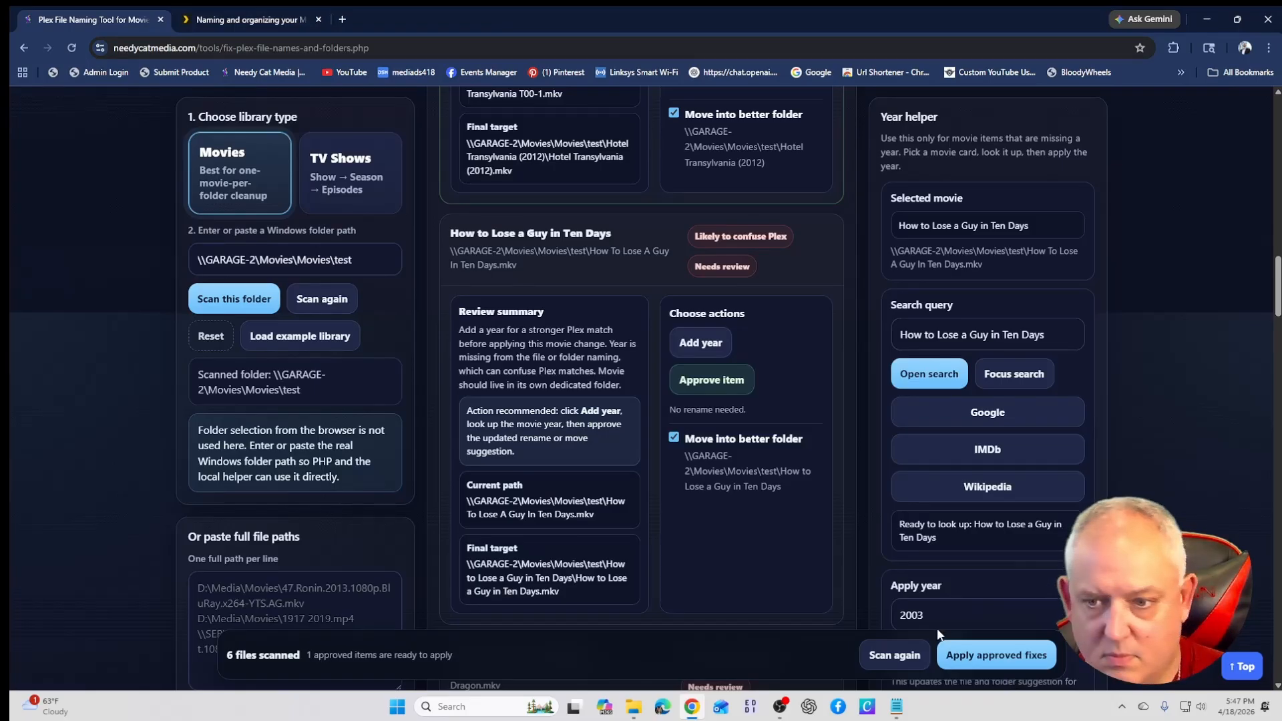
key(ctrl+minus)
key(ctrl+minus)
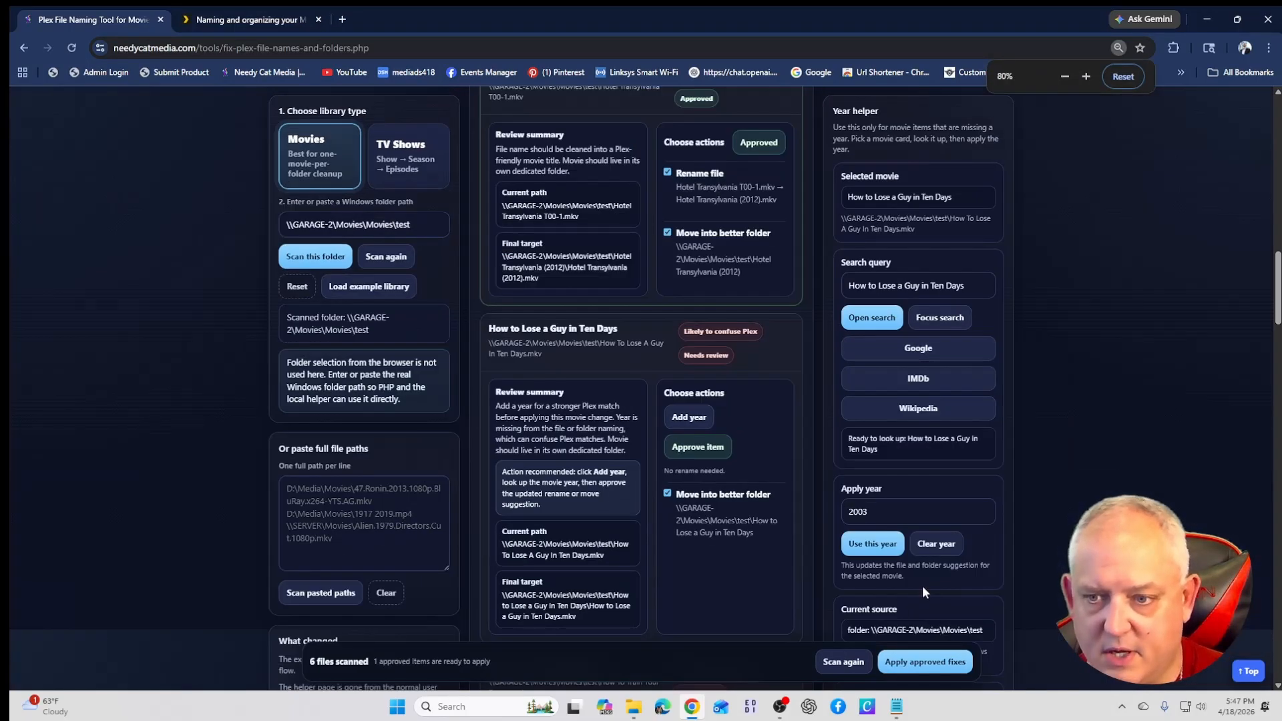
key(ctrl+plus)
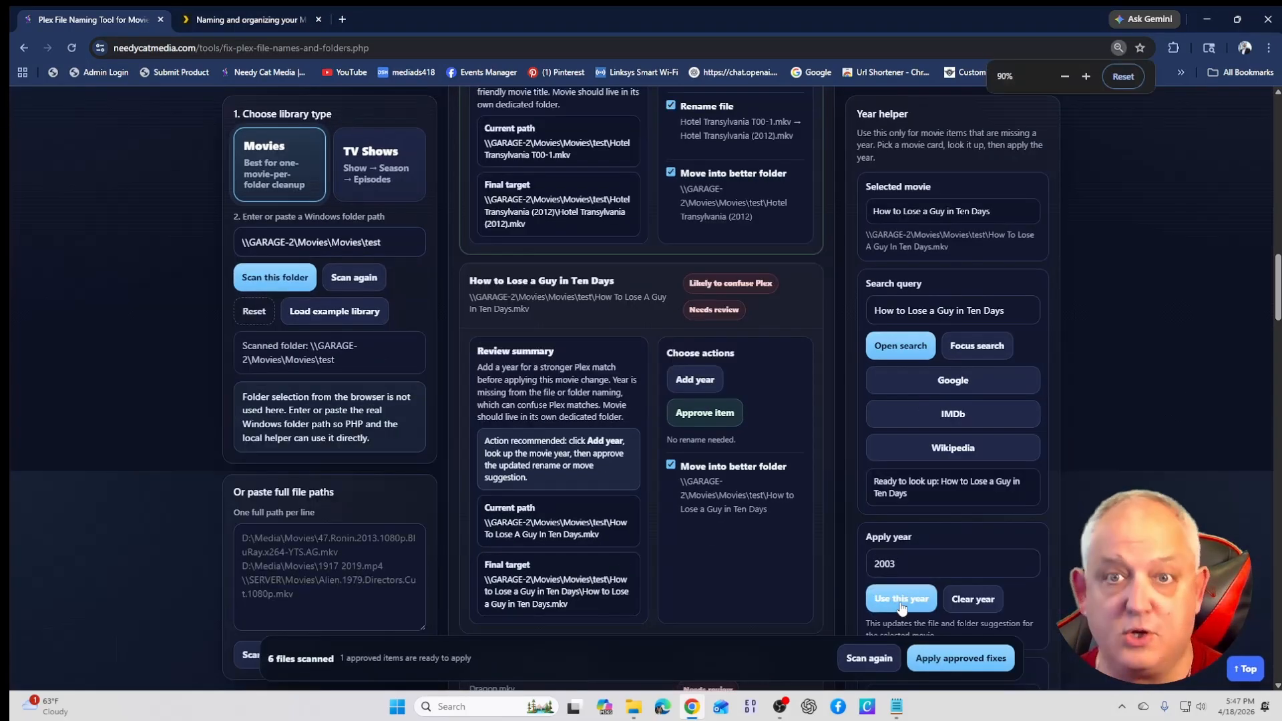
click(895, 606)
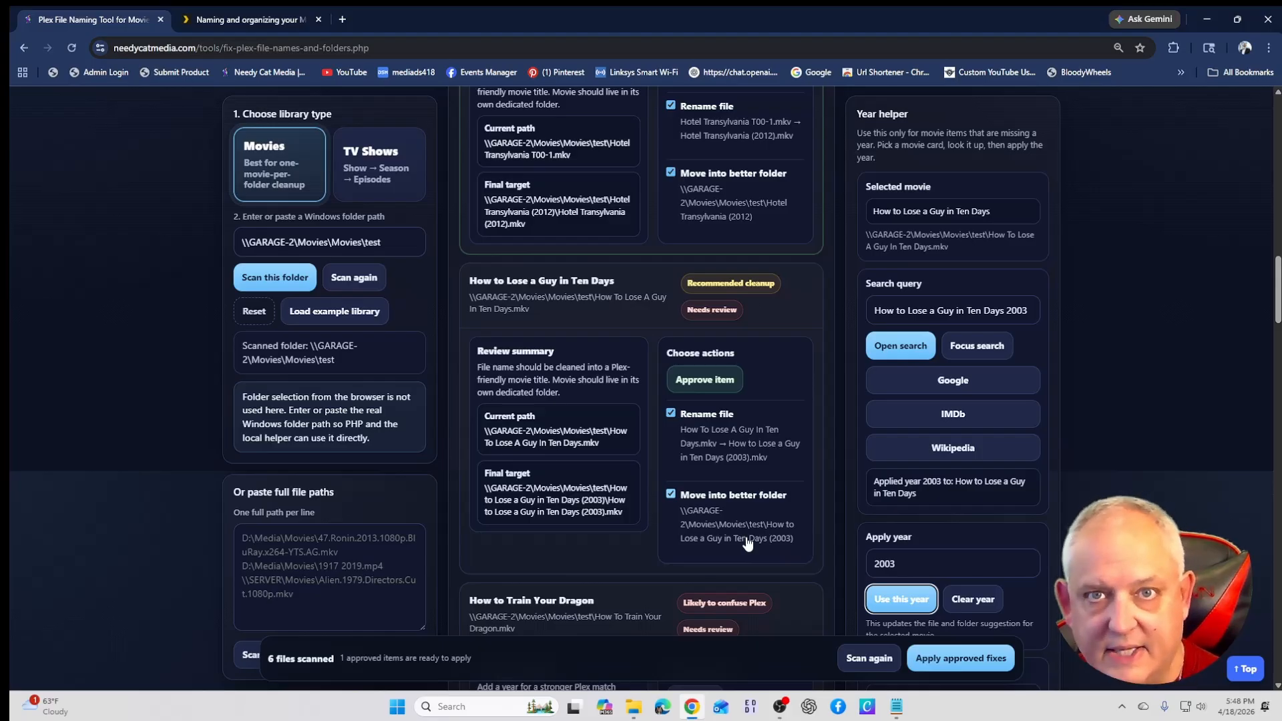
click(707, 390)
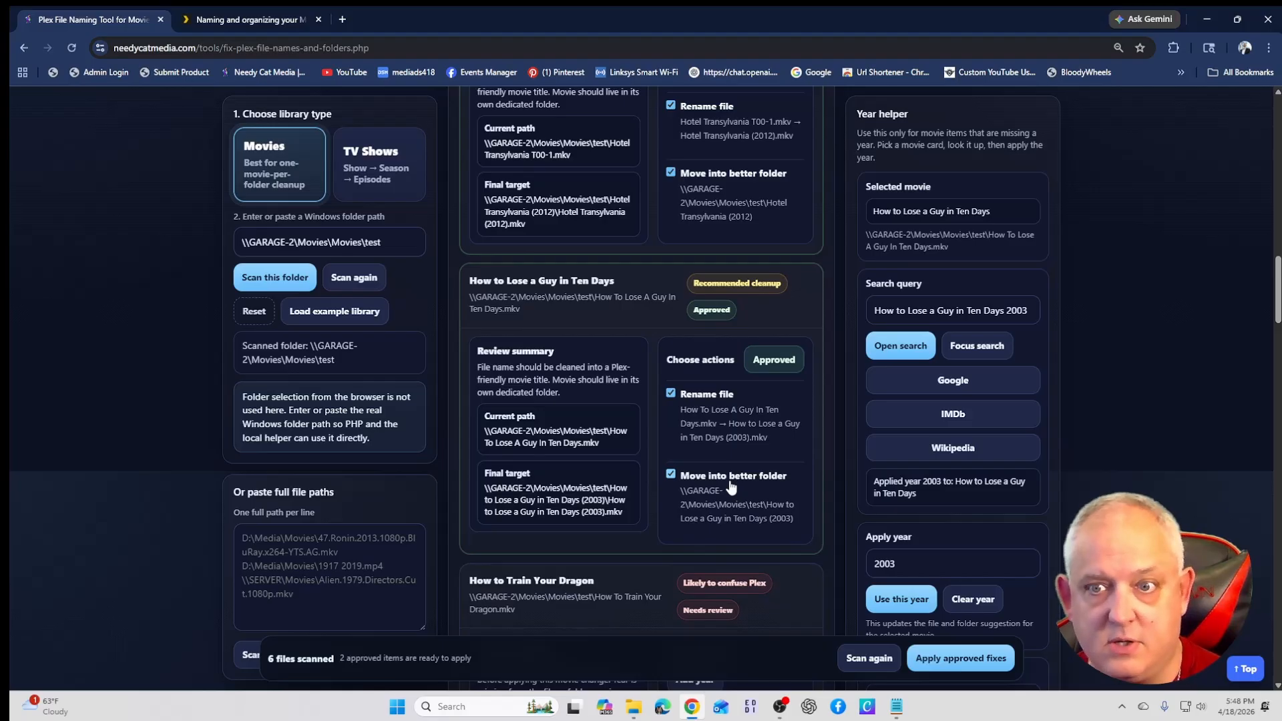
Step: Review the approved change plan and apply the approved renames and folder moves
scroll(731, 487, down, 3)
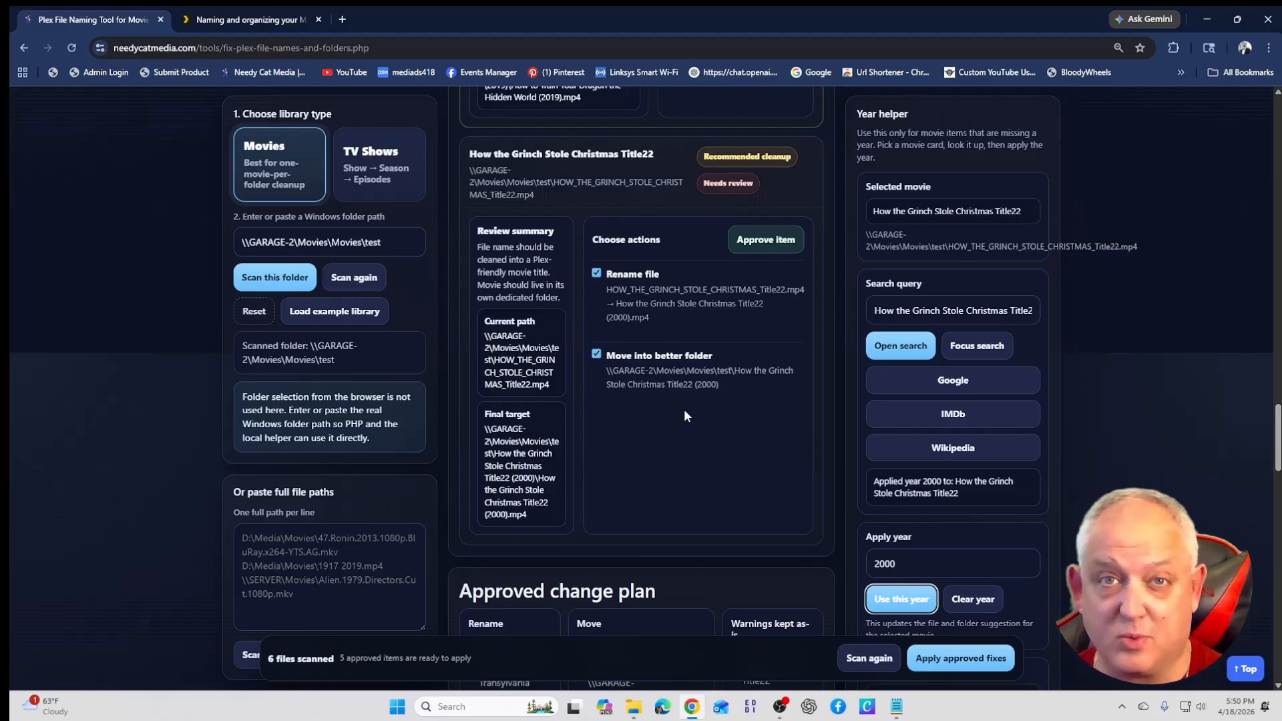
scroll(683, 408, down, 2)
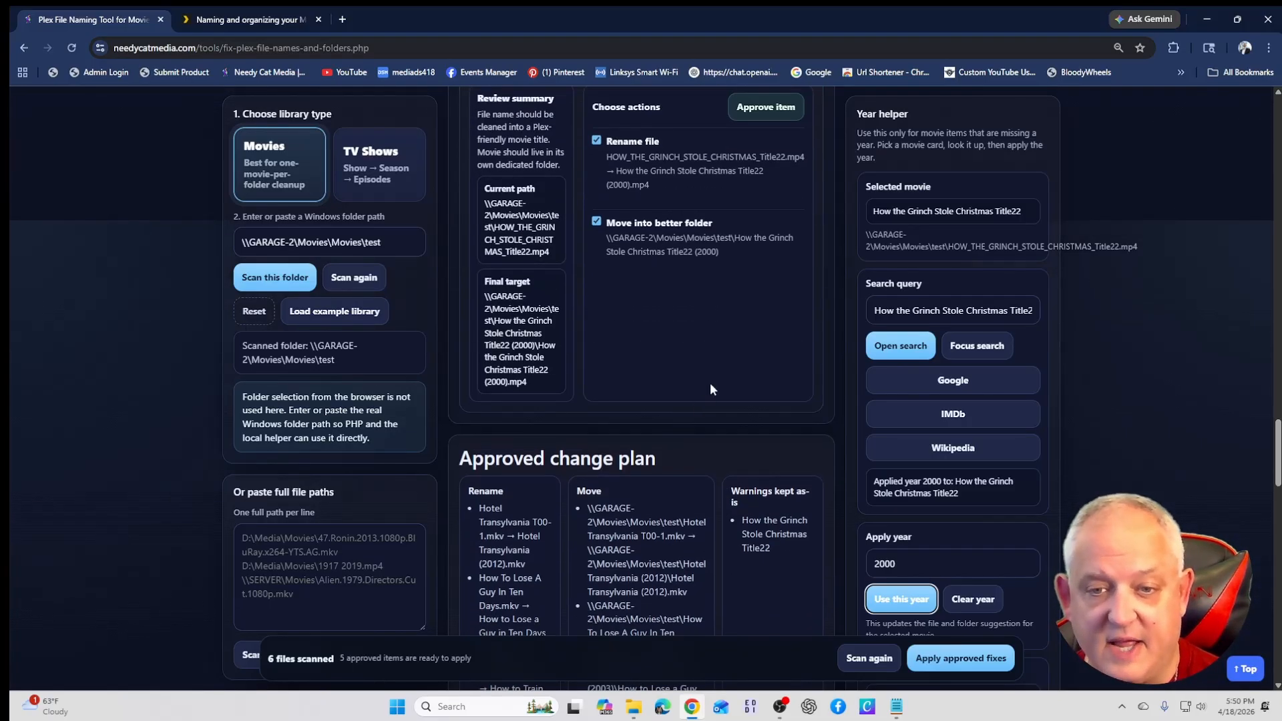
scroll(693, 414, down, 3)
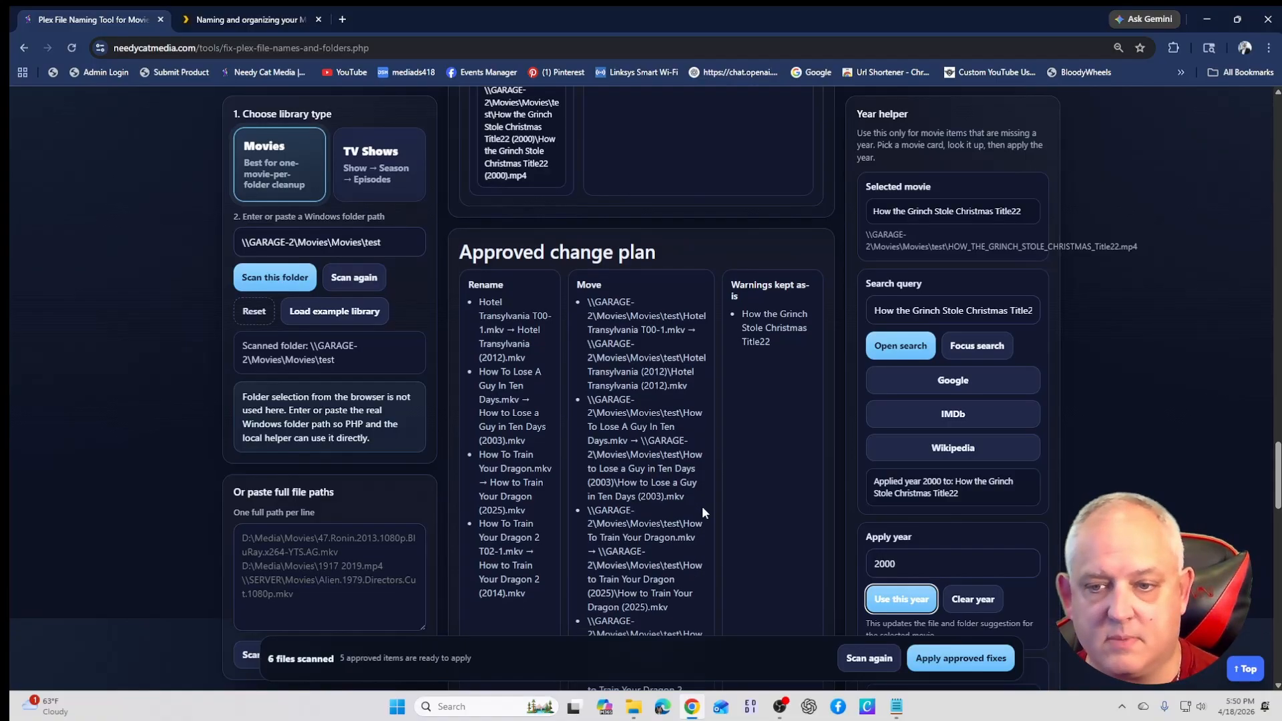
scroll(703, 509, down, 5)
scroll(702, 506, down, 1)
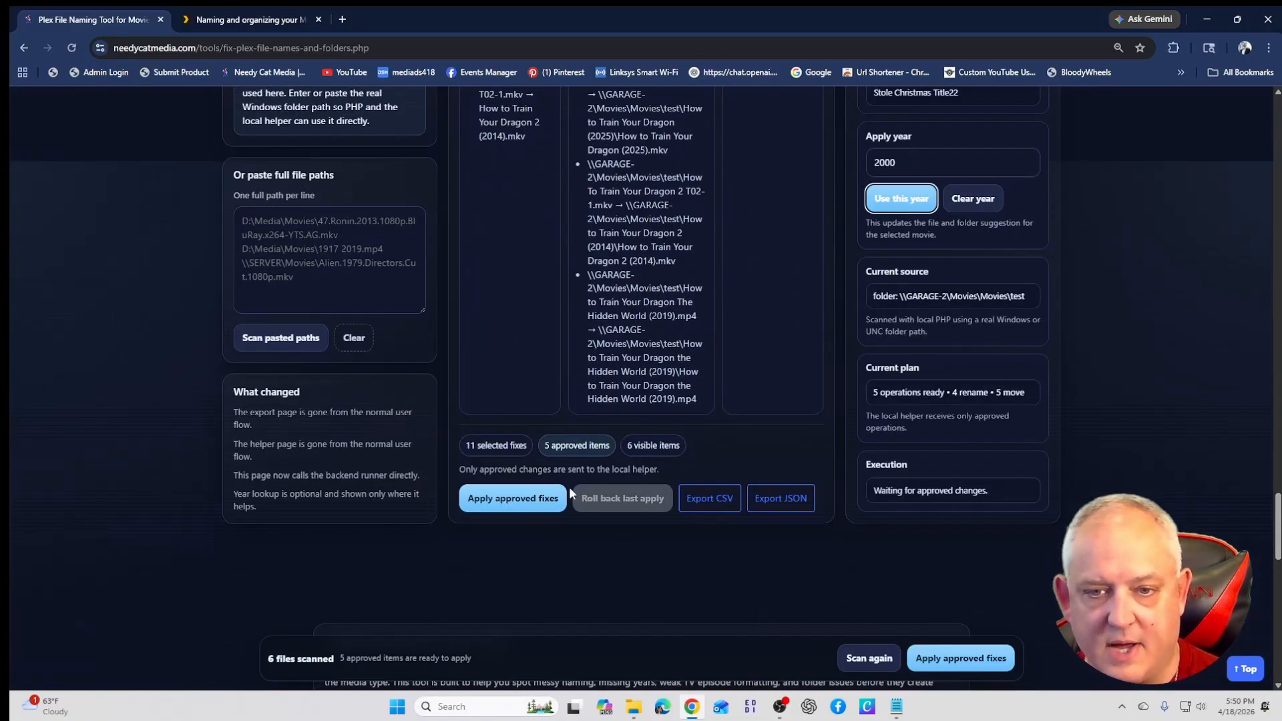
click(519, 503)
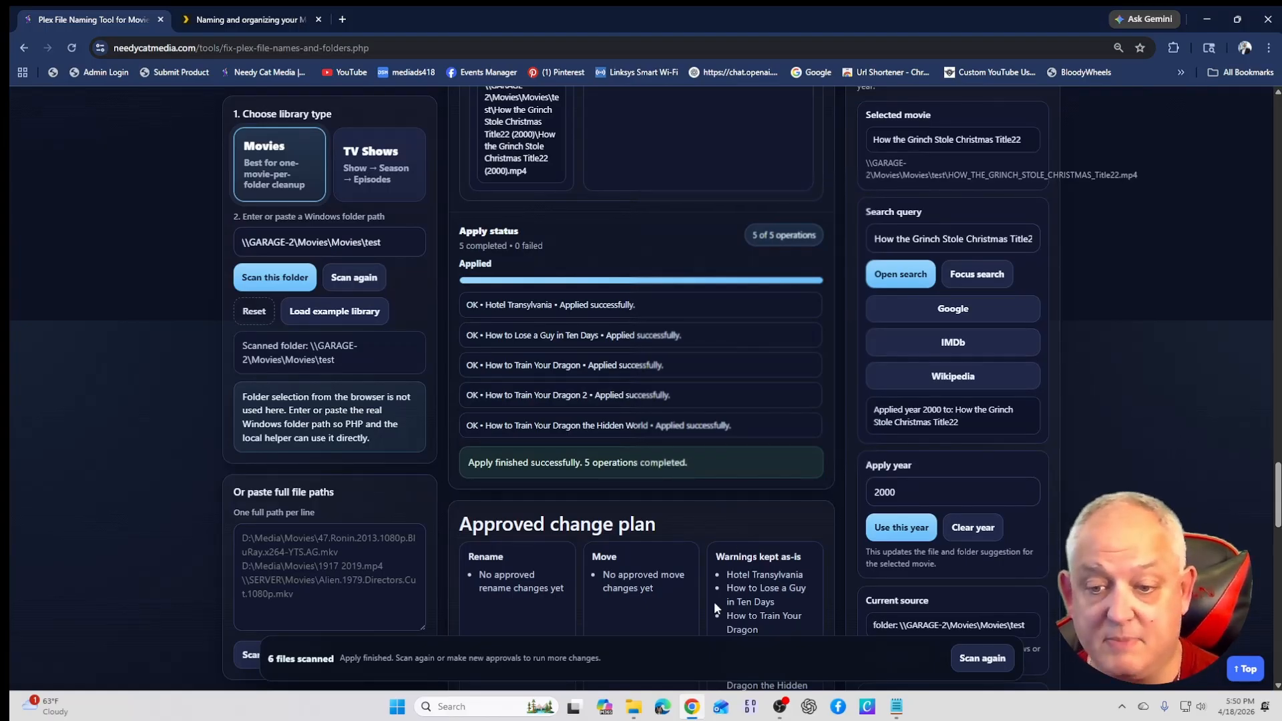
Step: Switch to File Explorer and check the renamed movie folders in the test folder
click(633, 711)
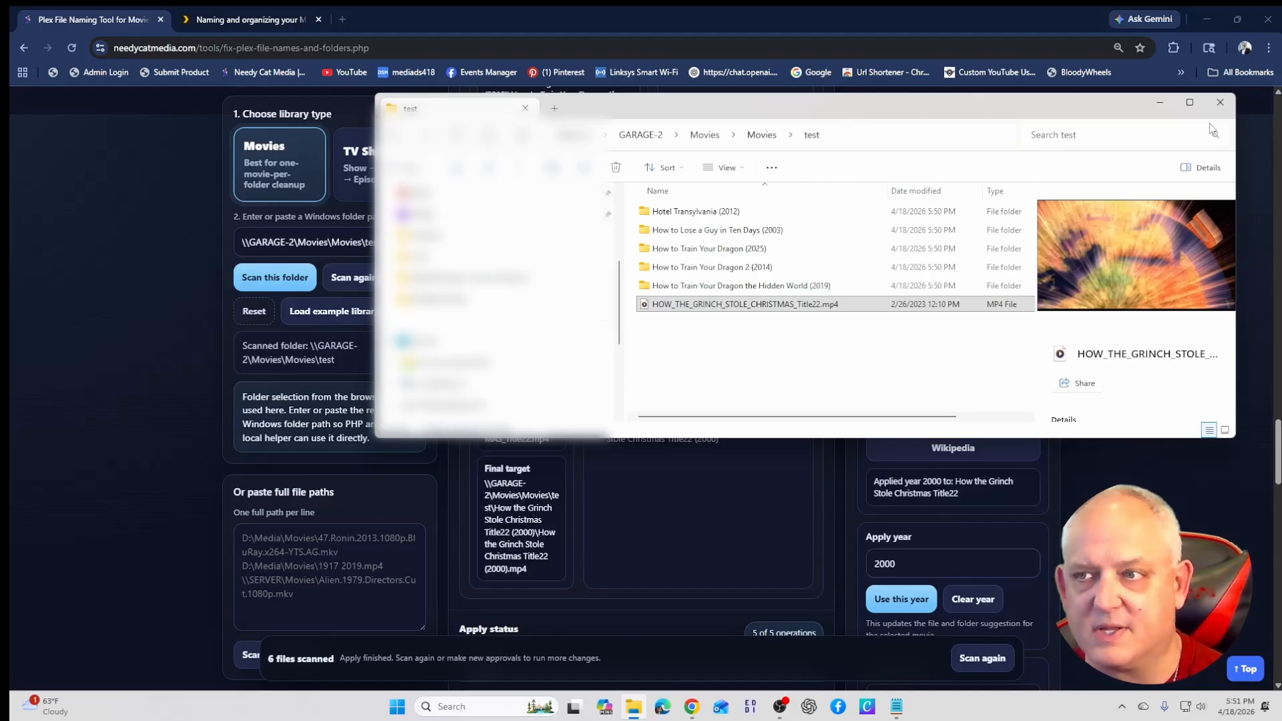
drag(1236, 119, 999, 119)
drag(843, 110, 1070, 116)
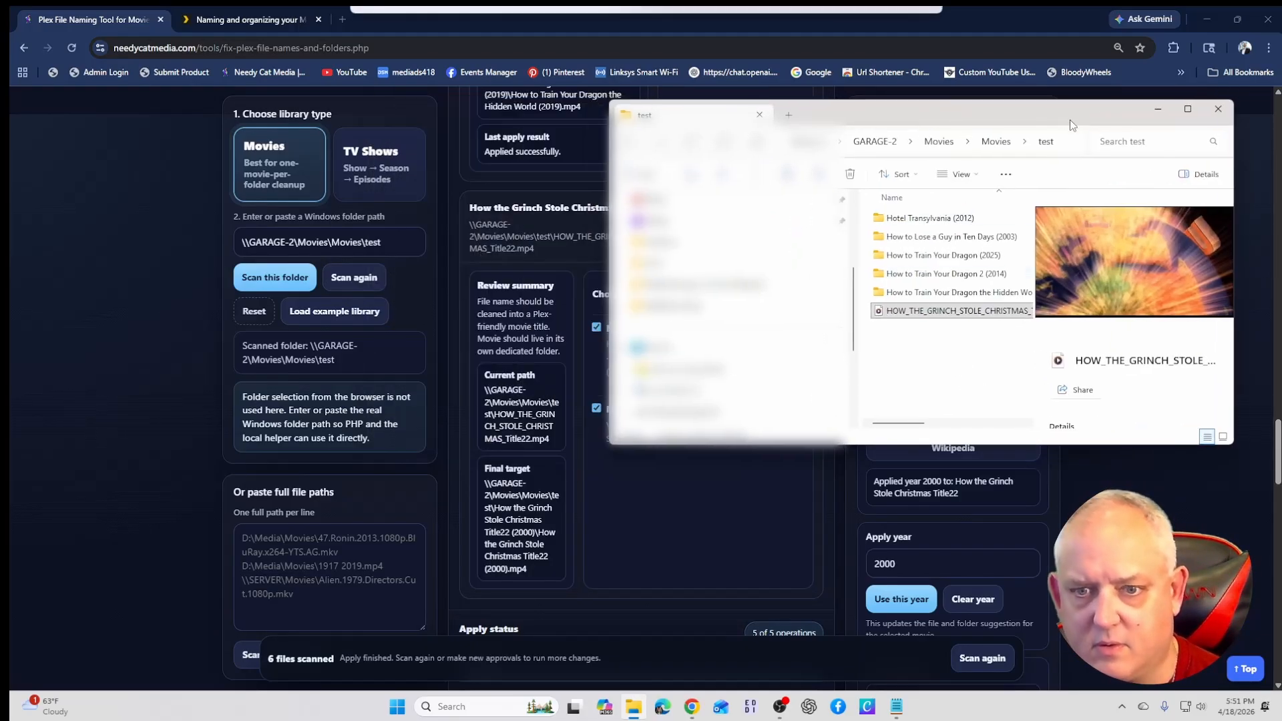
Step: Return to the naming tool and approve the rename and folder move for How the Grinch Stole Christmas Title22
click(686, 513)
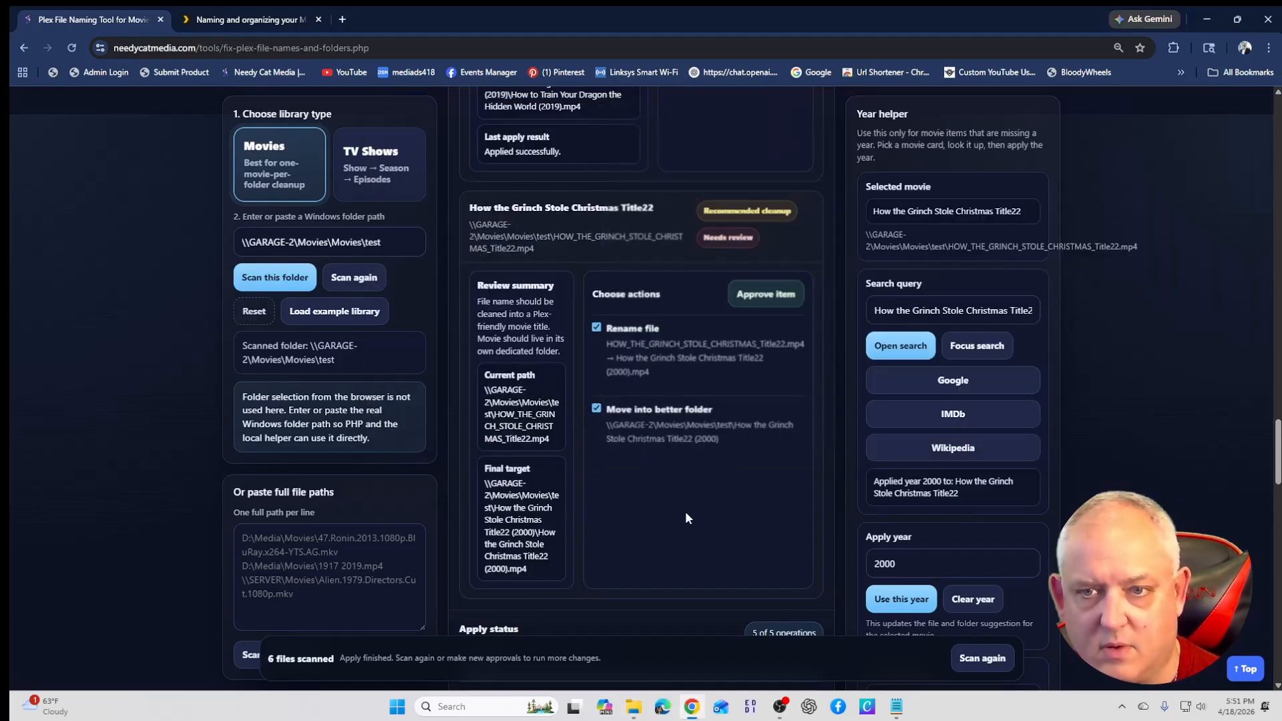
click(760, 298)
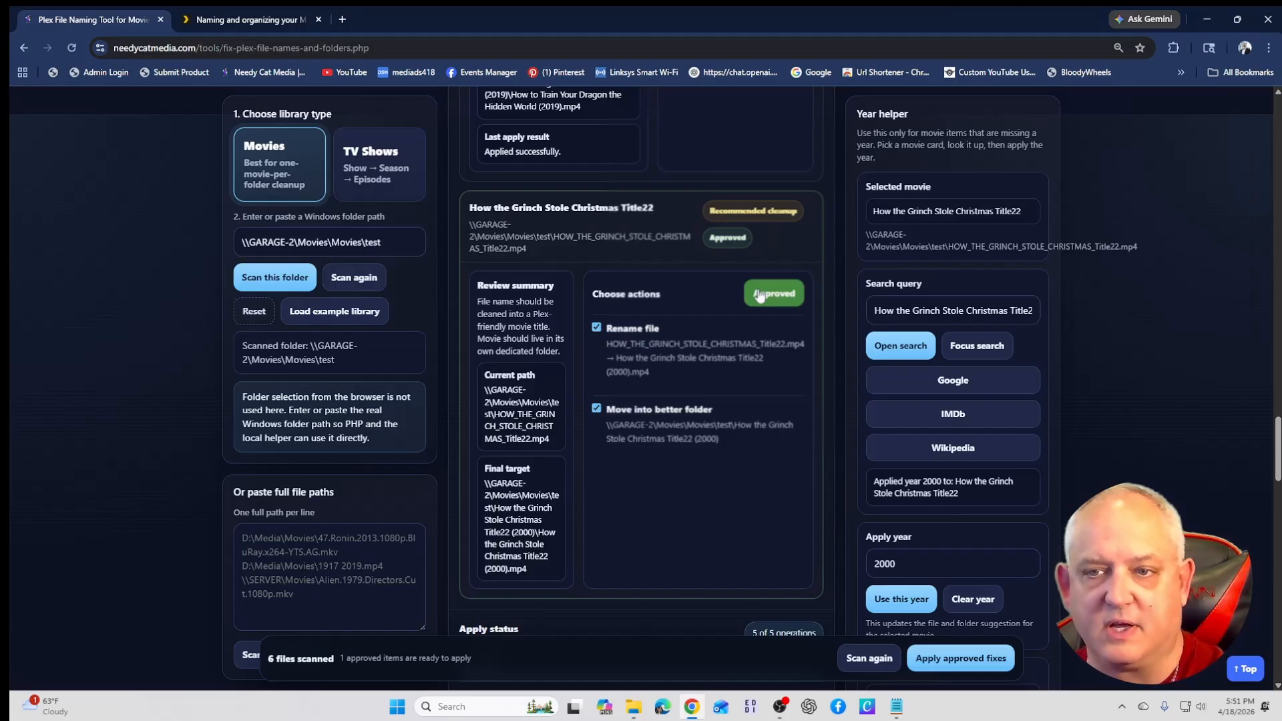
Step: Apply the approved rename and move for How the Grinch Stole Christmas Title22, and inspect the movie folders in File Explorer
click(948, 665)
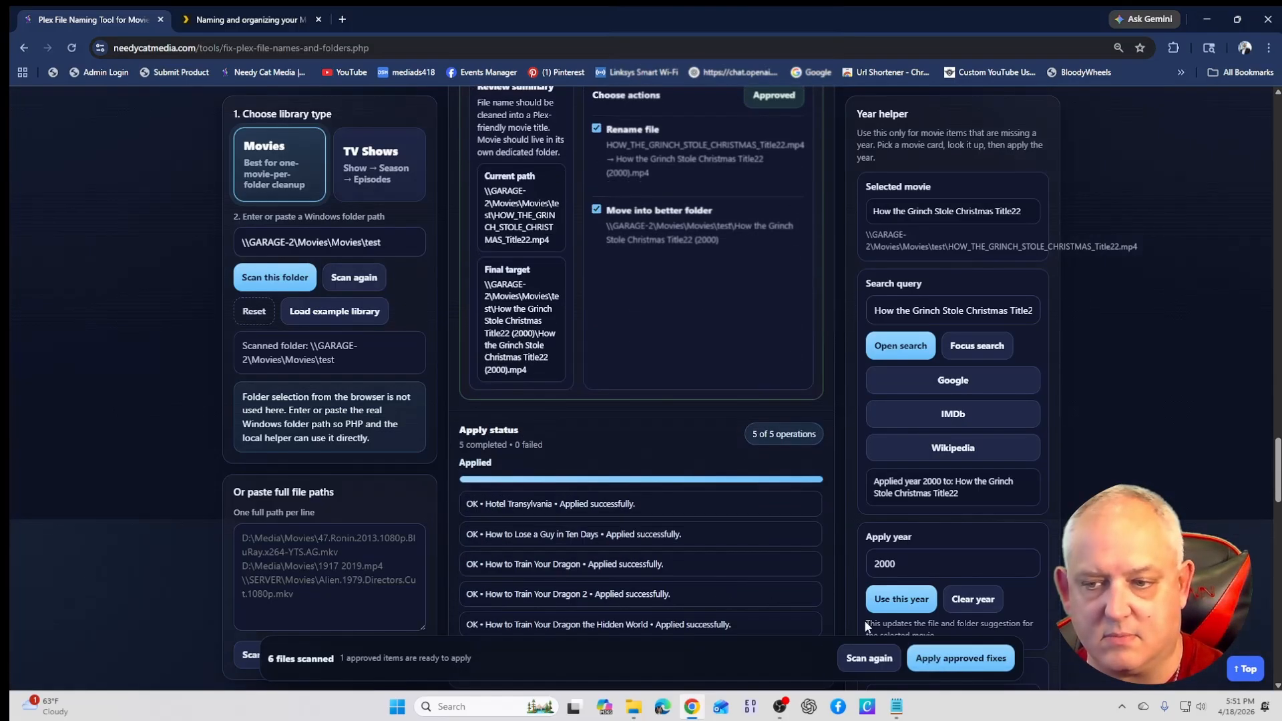
click(969, 664)
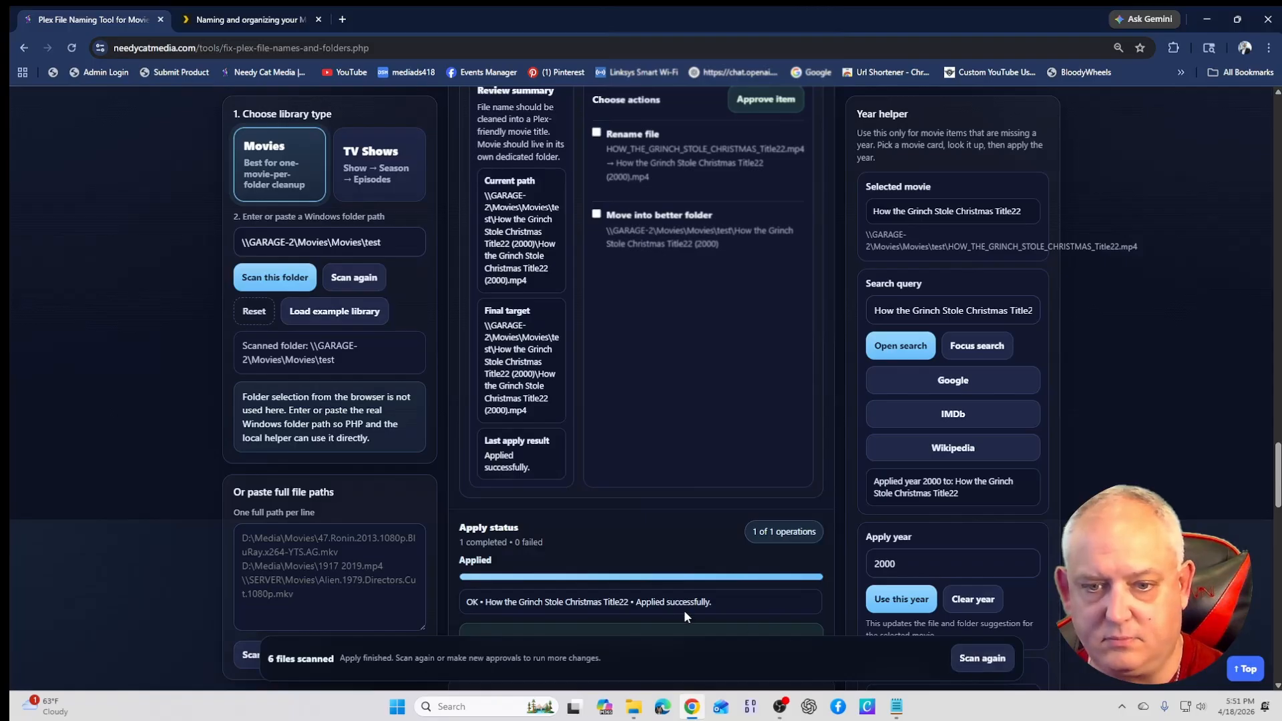
click(633, 707)
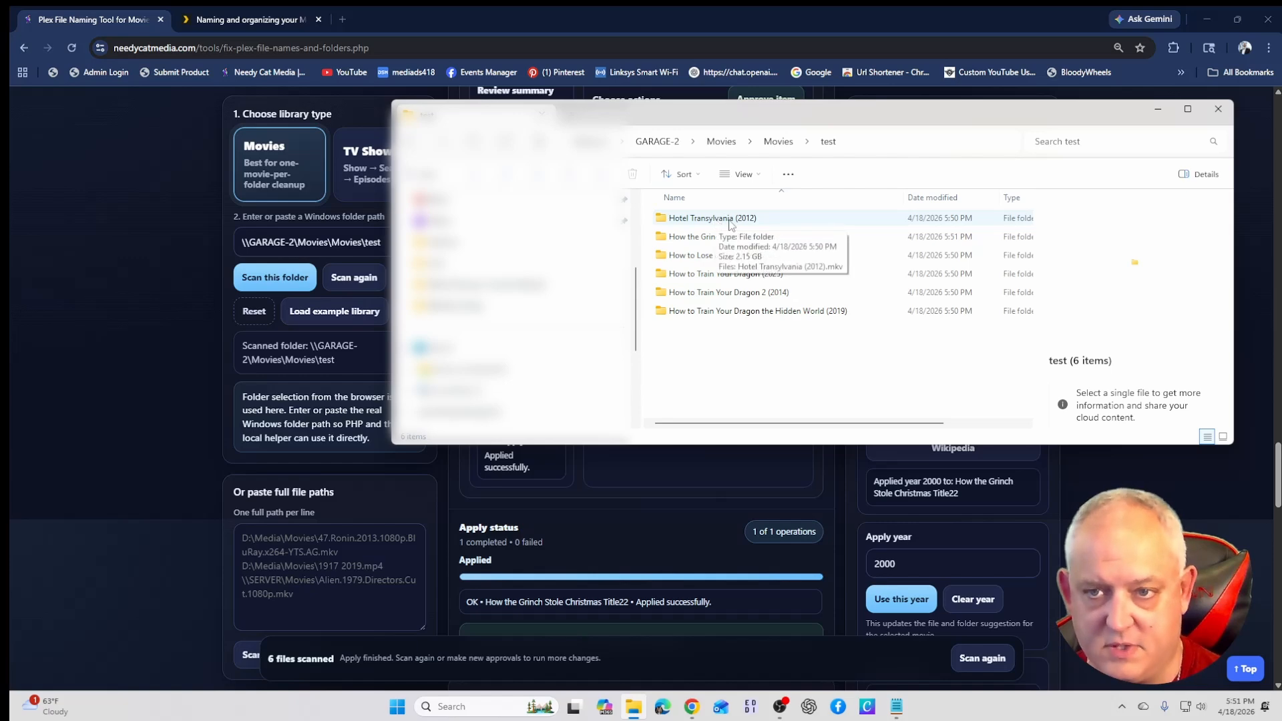
double_click(724, 220)
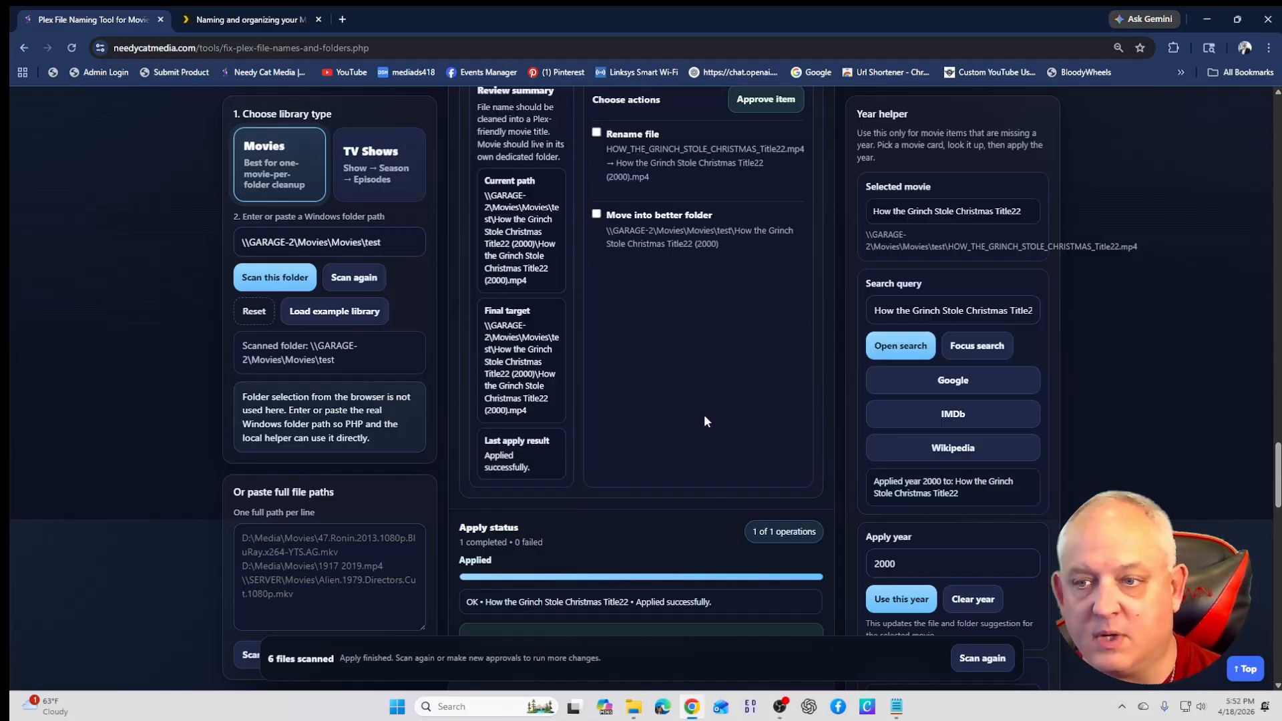
Step: Return to the naming tool, reset the movie scan, and set the library type to TV Shows
scroll(715, 414, up, 5)
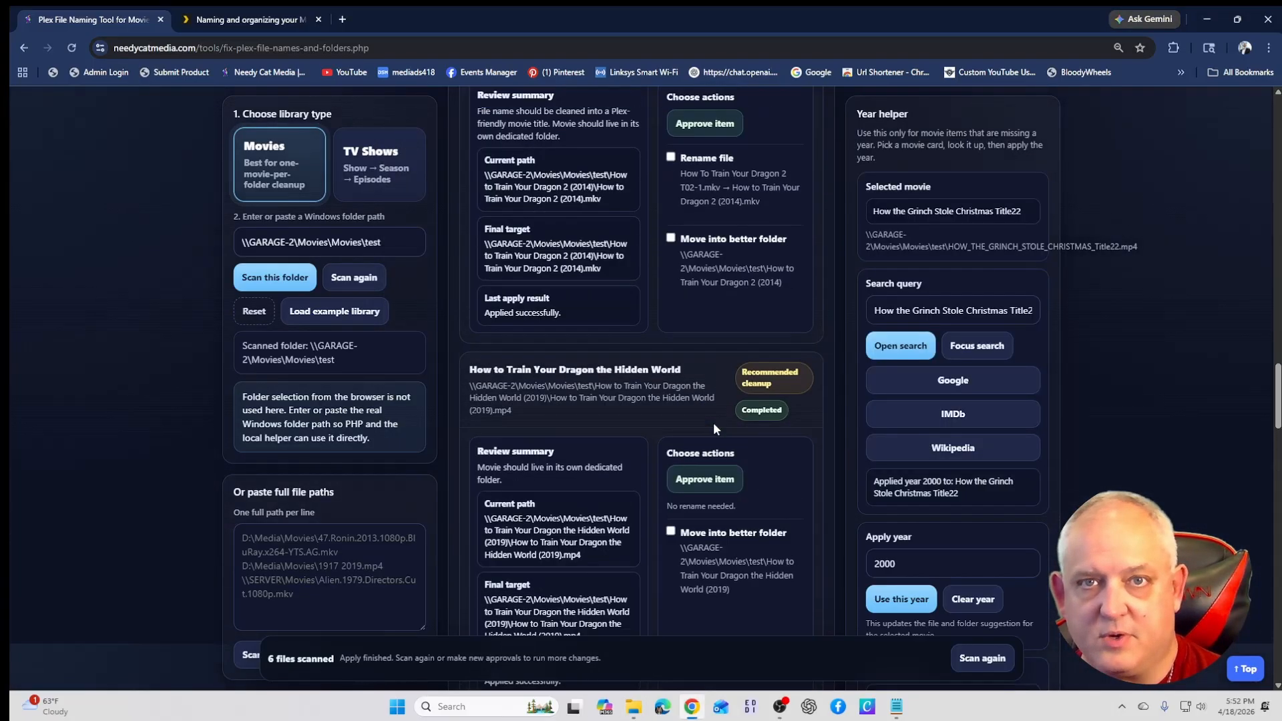
scroll(715, 422, up, 5)
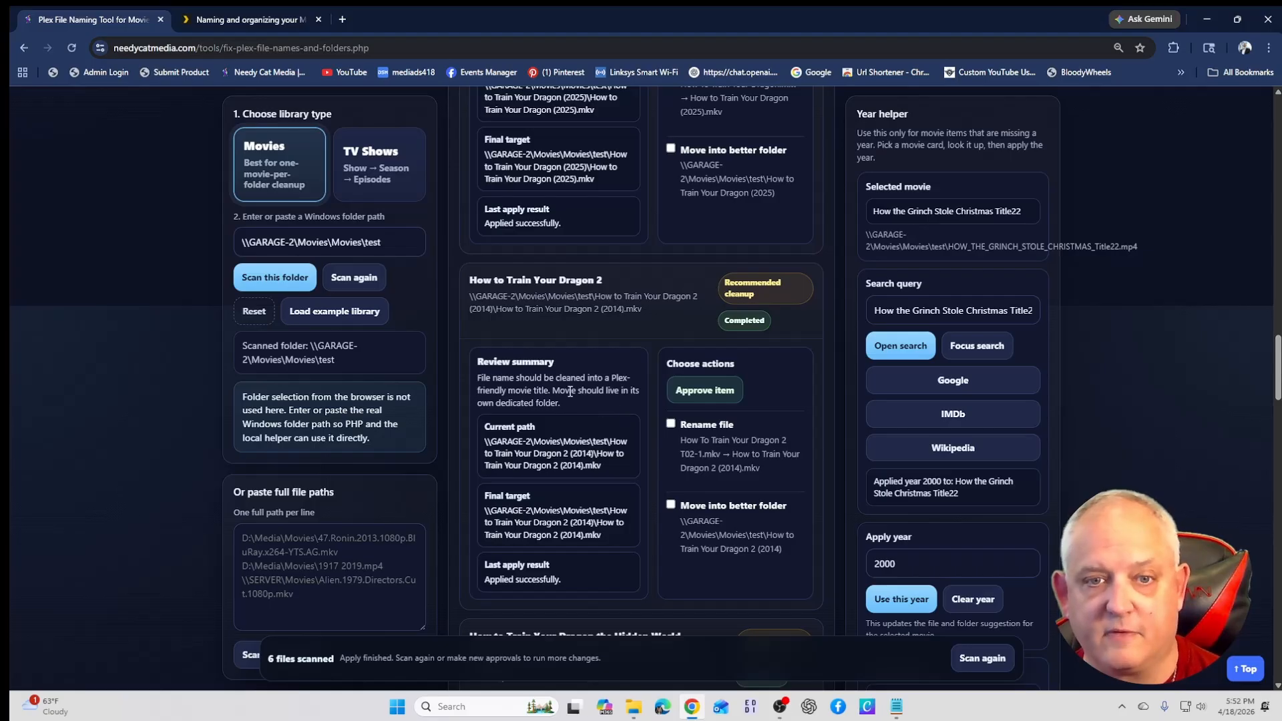
scroll(390, 355, down, 20)
scroll(451, 356, up, 5)
scroll(455, 360, up, 15)
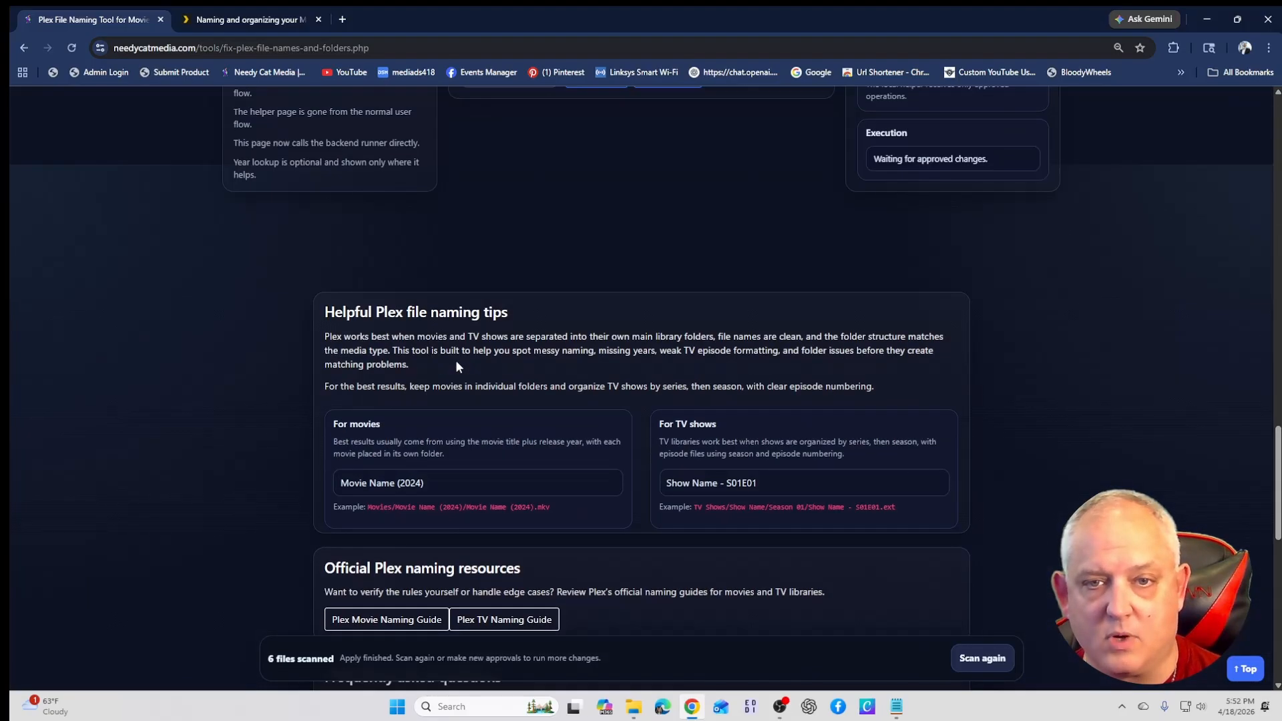
scroll(457, 362, up, 2)
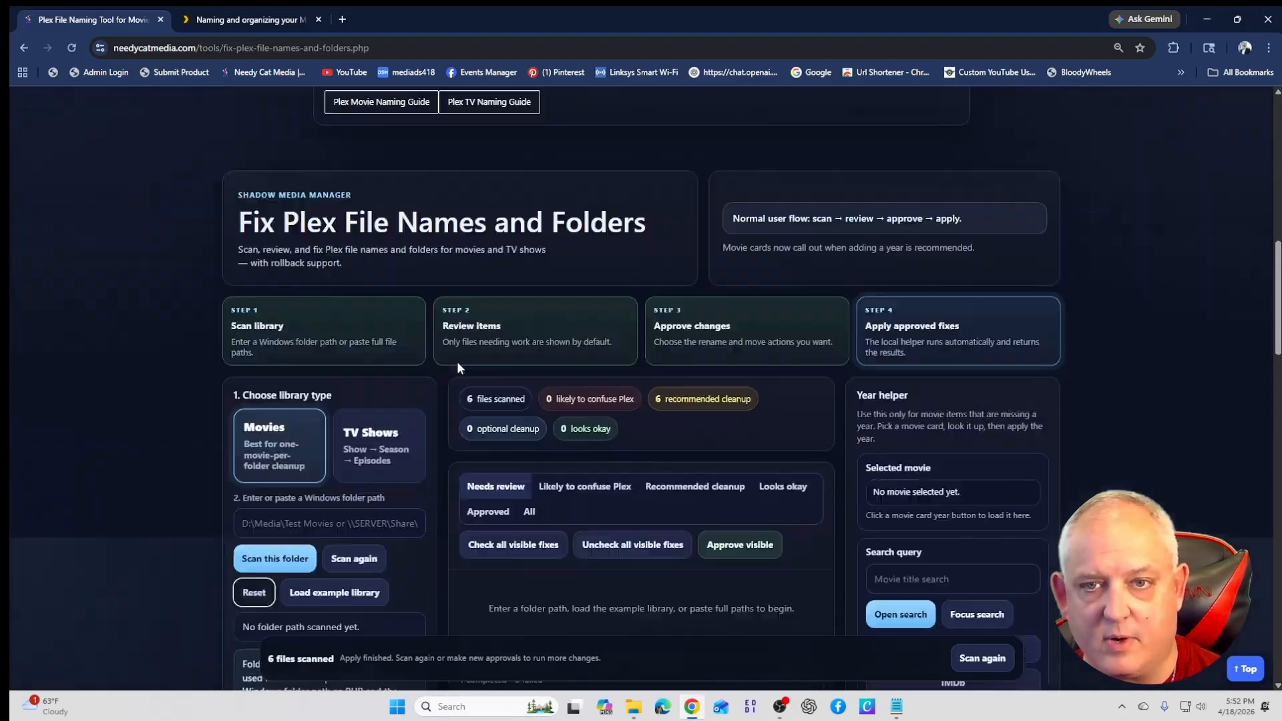
scroll(405, 405, down, 1)
click(400, 405)
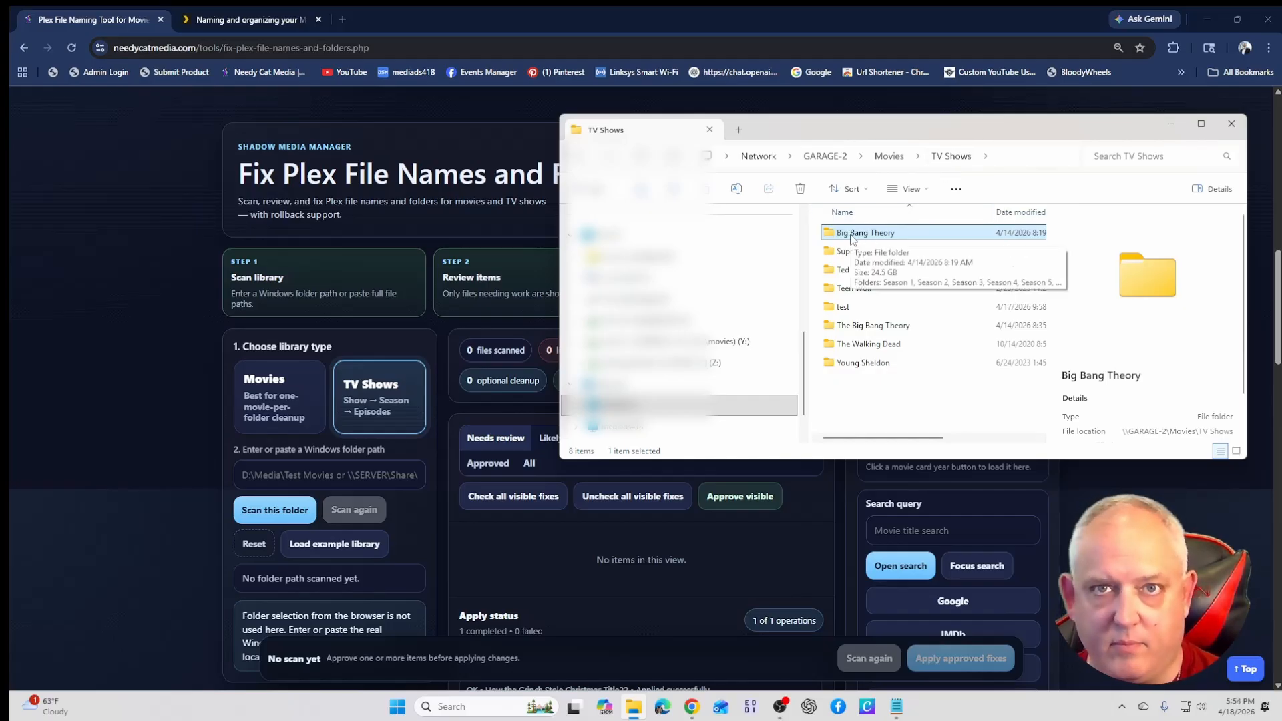
Step: In File Explorer, browse to the Season 1 folder of Big Bang Theory under TV Shows and copy its path
double_click(881, 325)
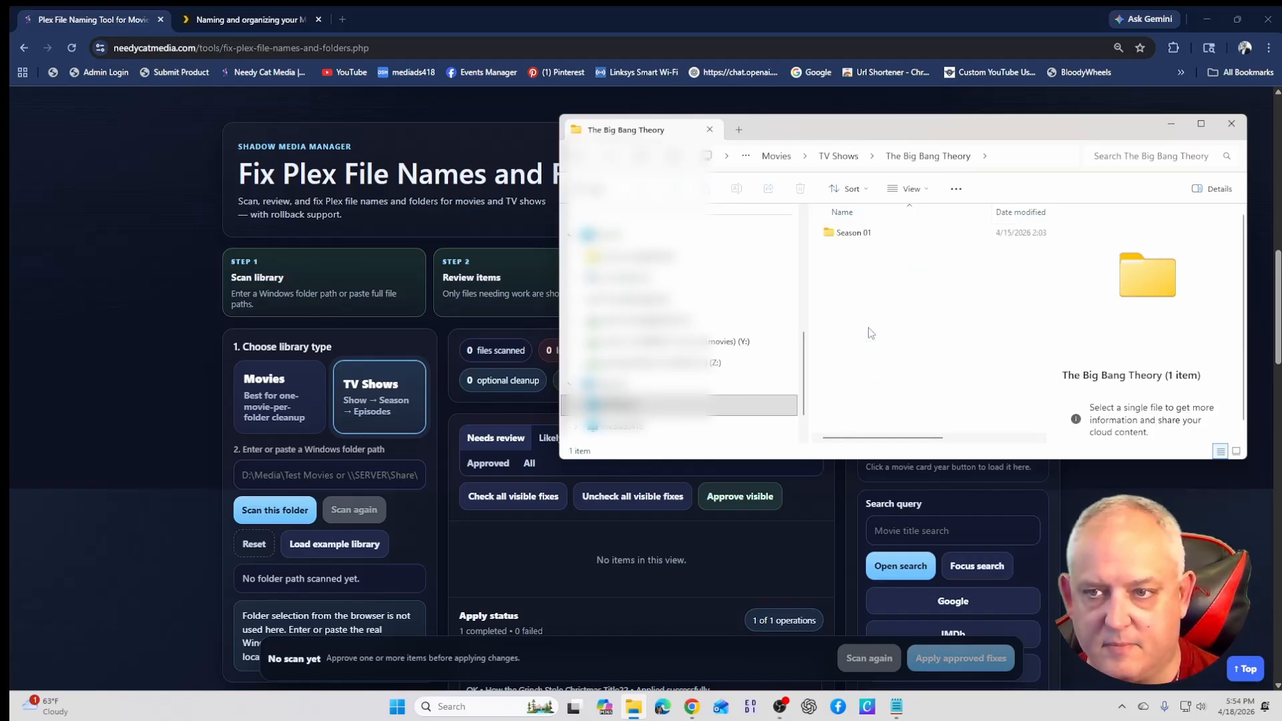
click(842, 157)
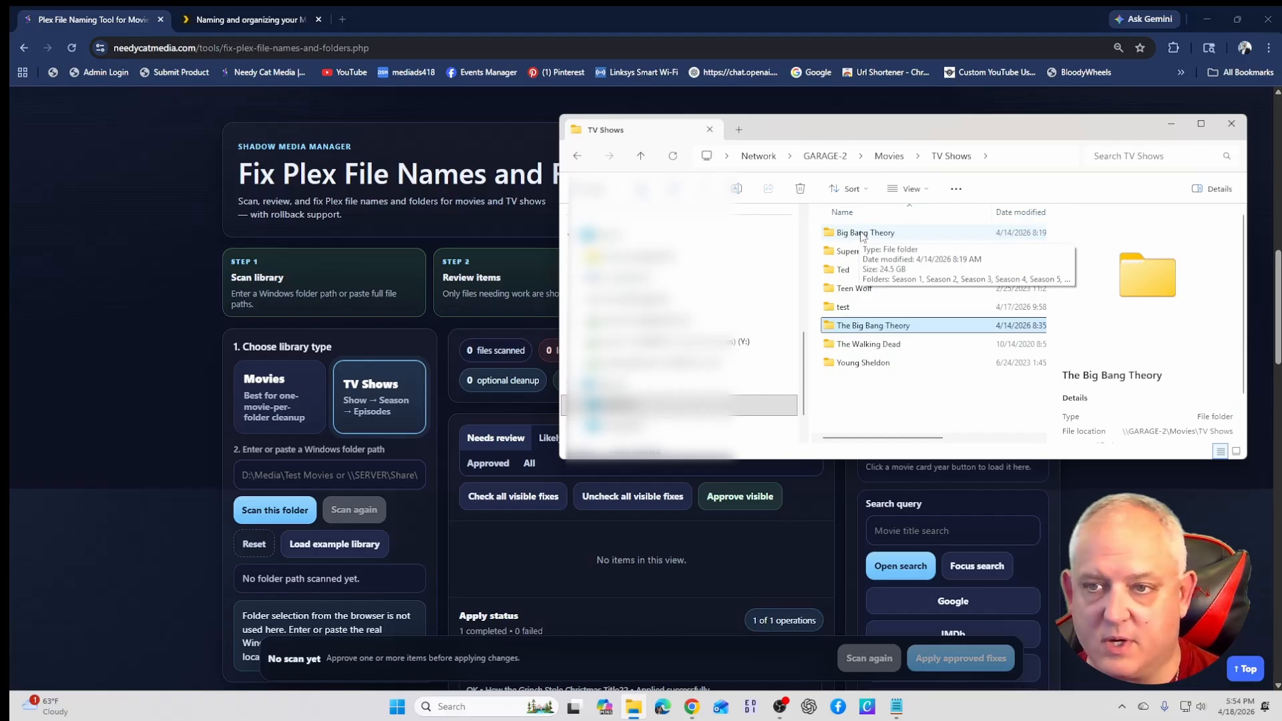
double_click(861, 233)
double_click(861, 234)
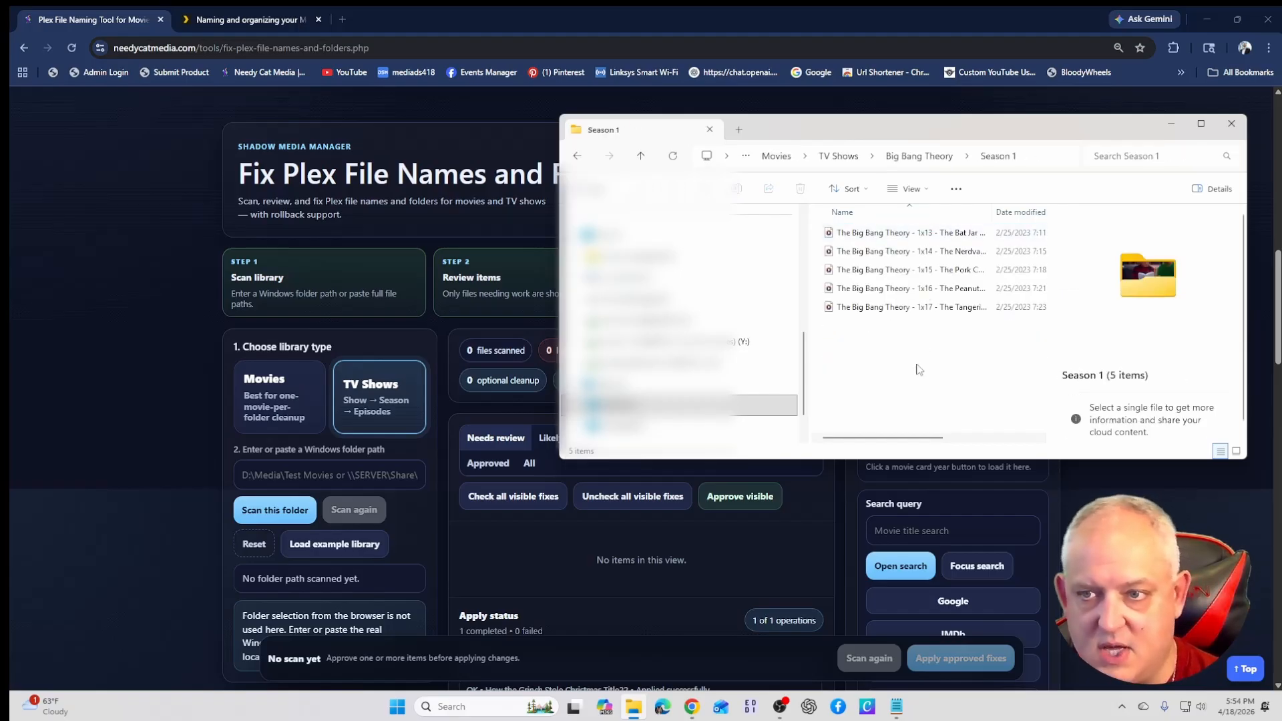
drag(957, 335, 876, 238)
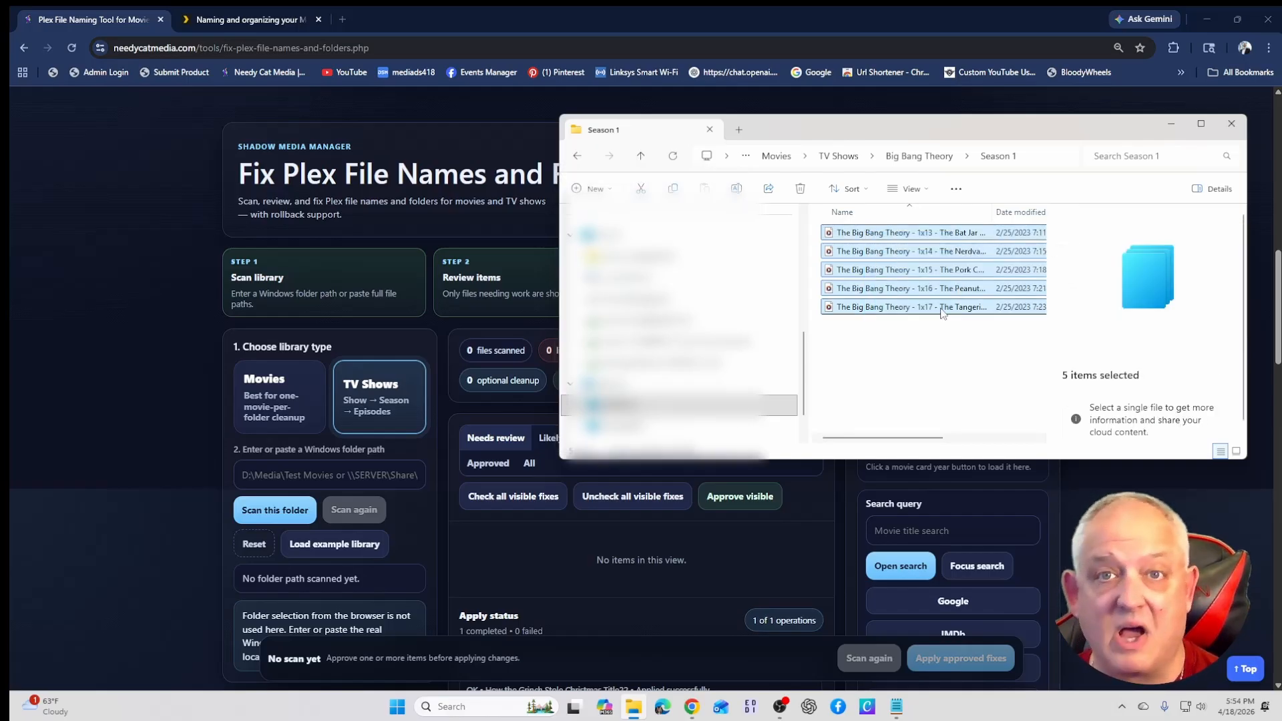
click(982, 156)
key(ctrl+c)
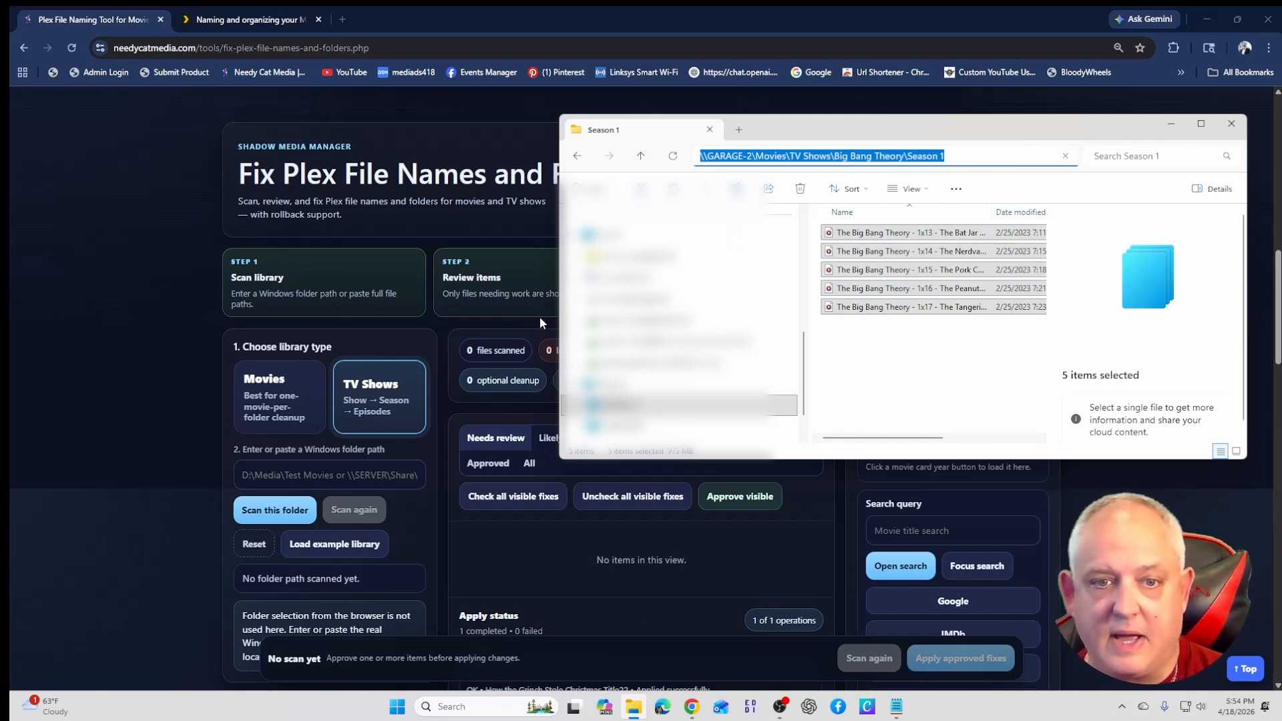
Step: Paste \\GARAGE-2\Movies\TV Shows\Big Bang Theory\Season 1 as the Windows folder path in the naming tool and scan it
click(269, 475)
key(ctrl+v)
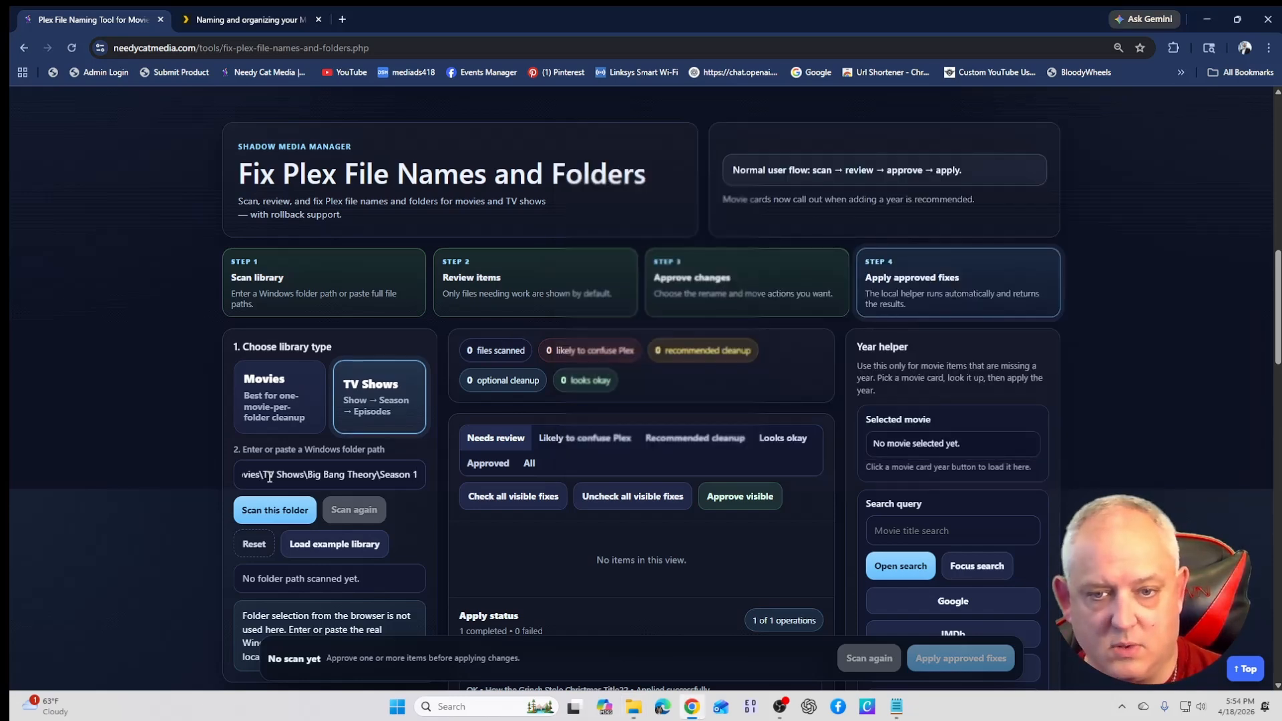
click(274, 510)
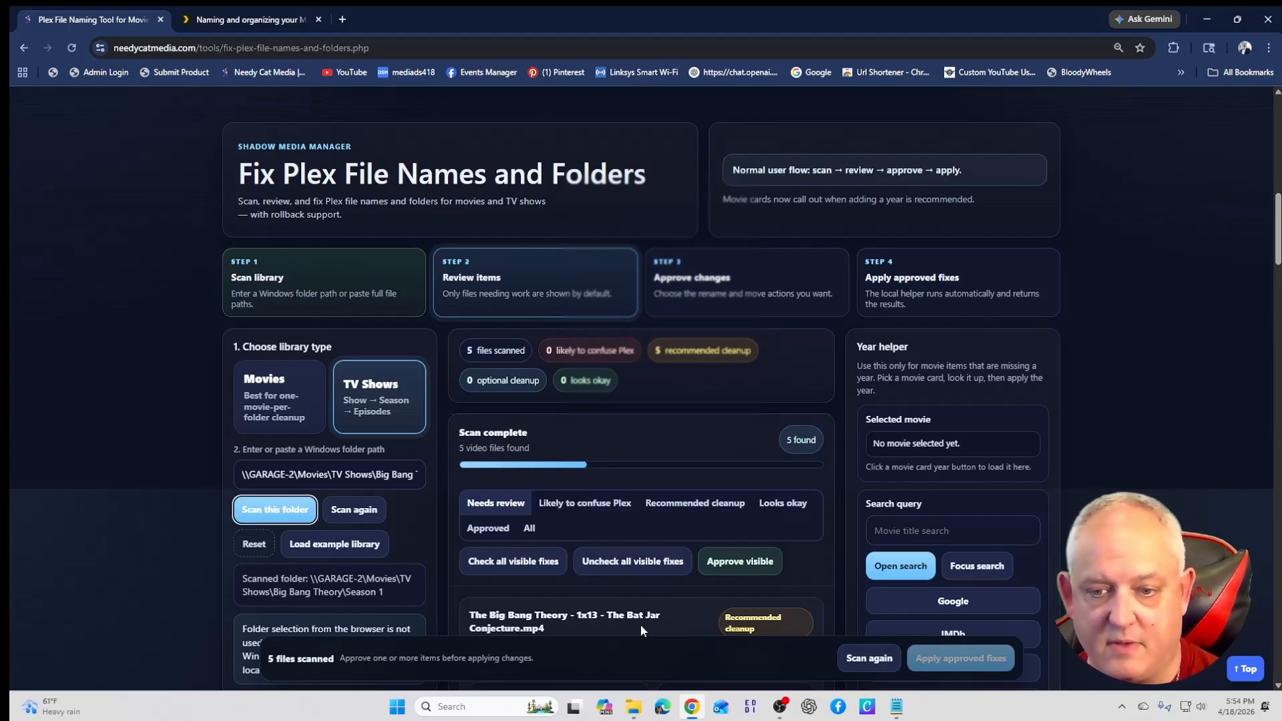
Step: Review the suggested S01E13 rename and move to The Big Bang Theory\Season 01 for episode 1x13, and approve the item
scroll(524, 497, down, 2)
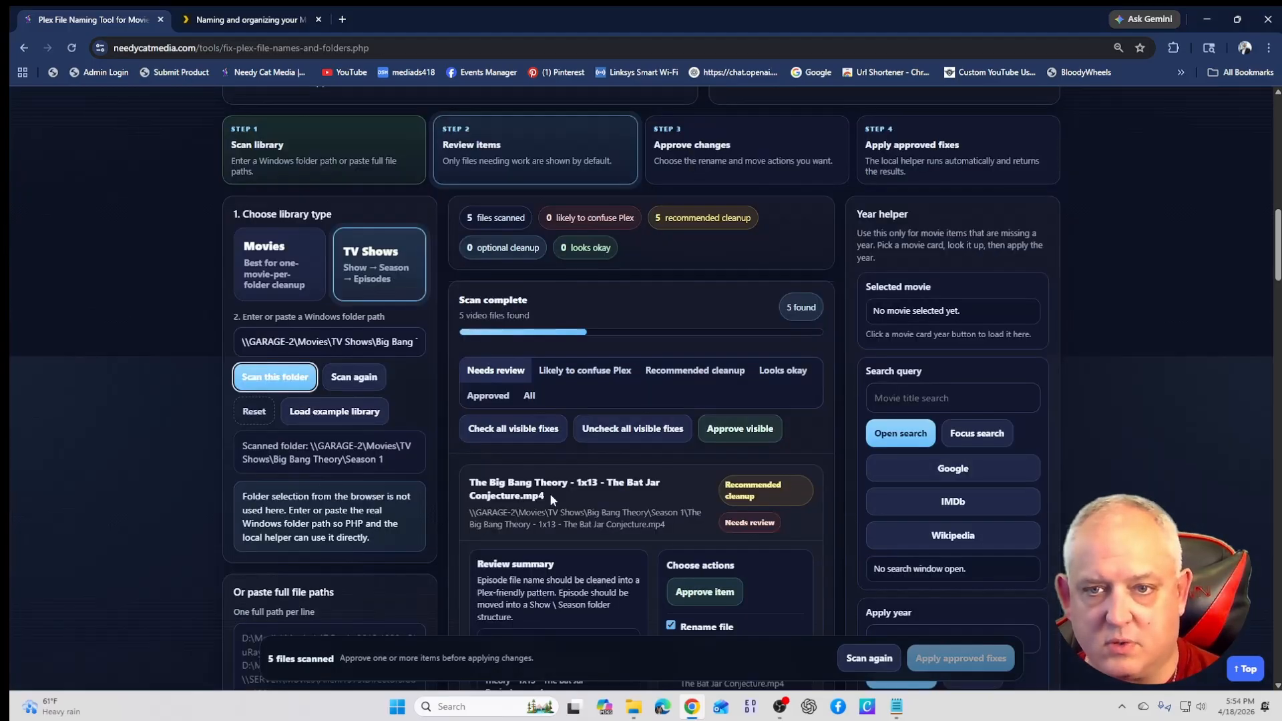
scroll(550, 494, down, 3)
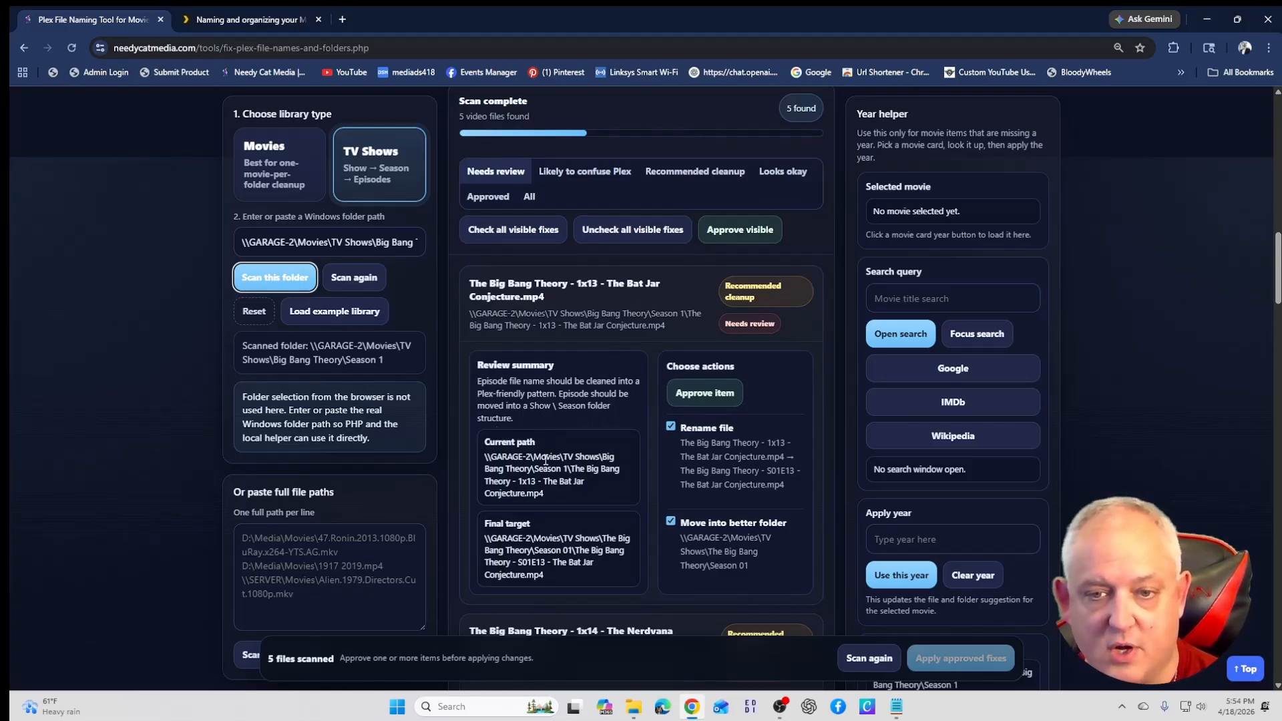
scroll(545, 459, down, 1)
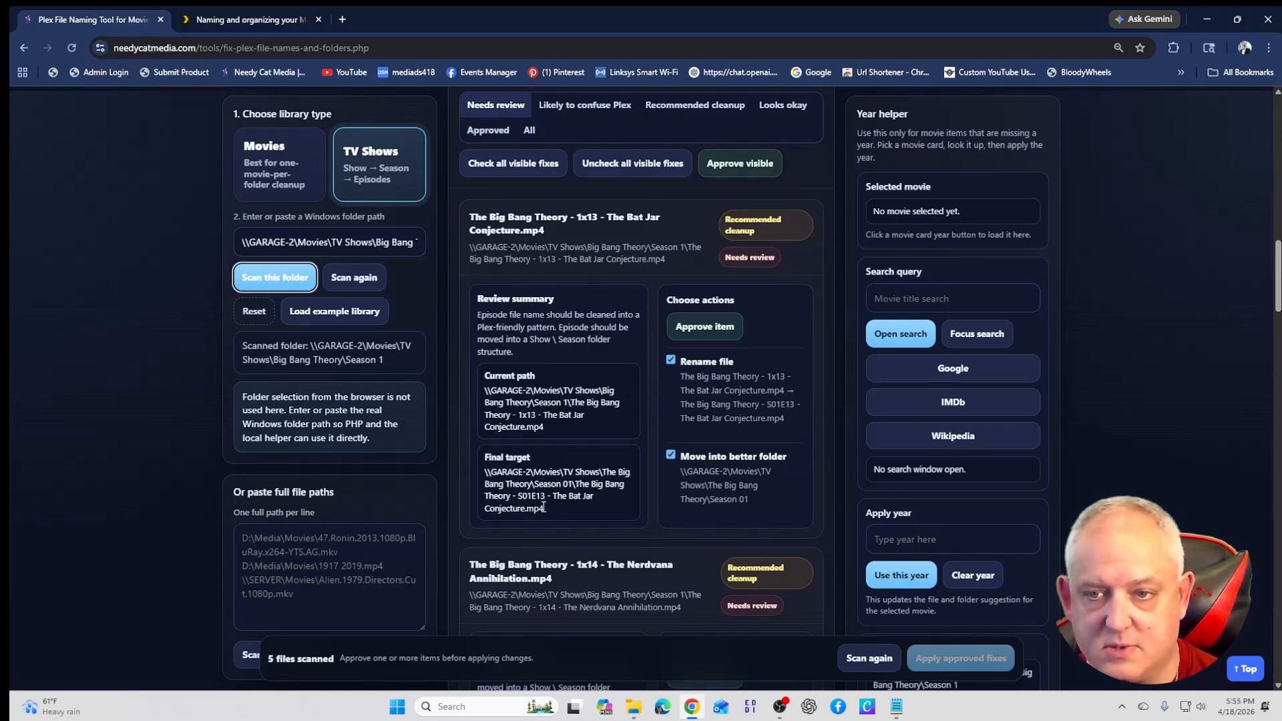
scroll(543, 507, up, 1)
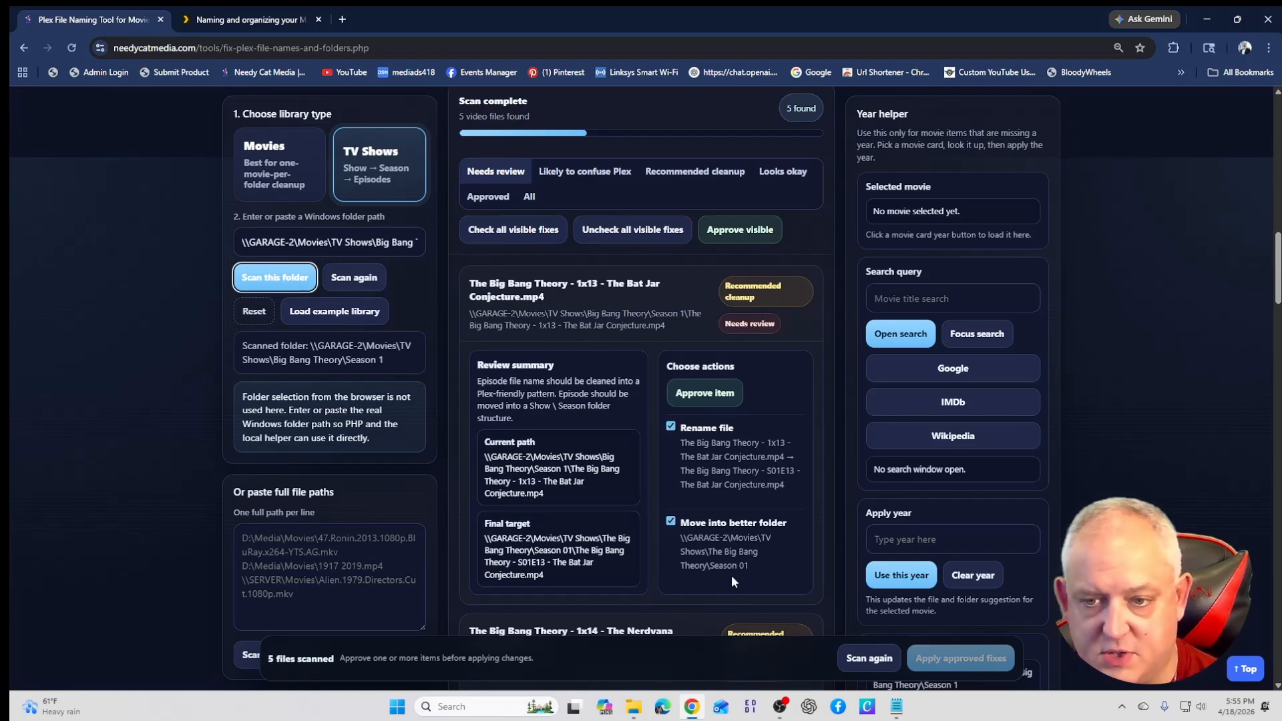
click(706, 394)
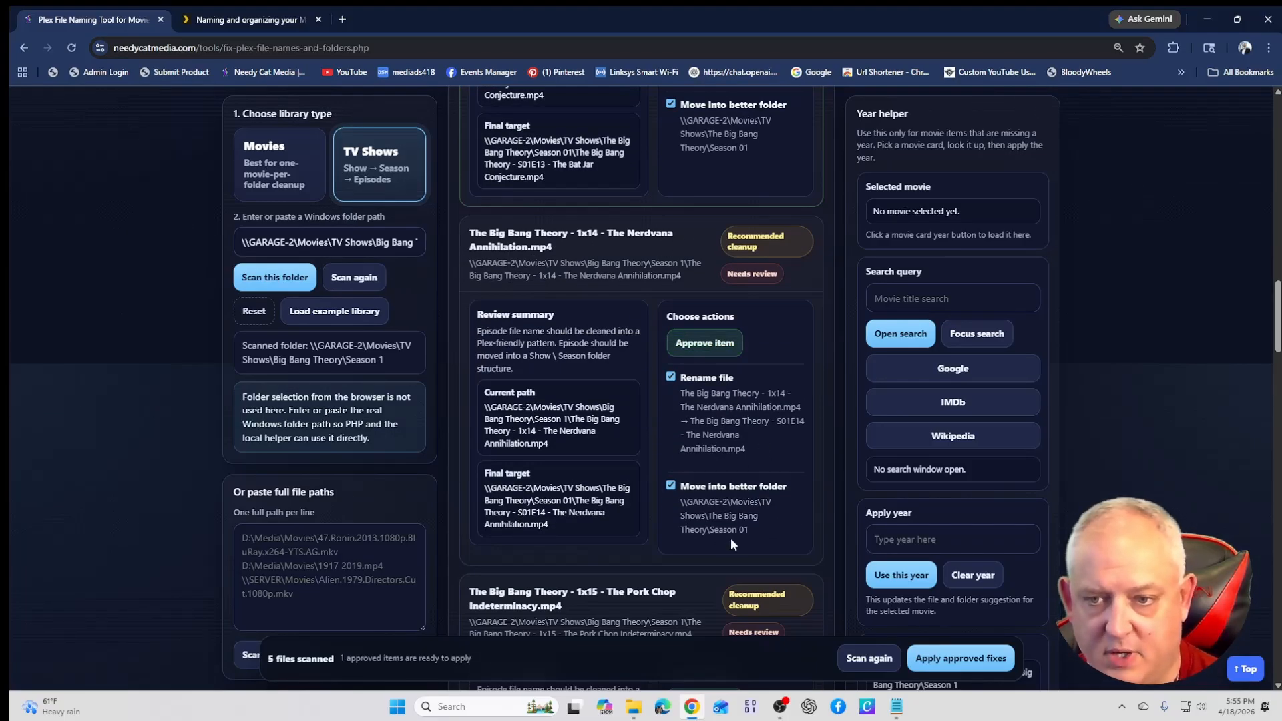
Step: Approve the suggested renames and folder moves for The Big Bang Theory episodes 1x14, 1x15, 1x16 and 1x17
click(710, 344)
scroll(716, 407, down, 3)
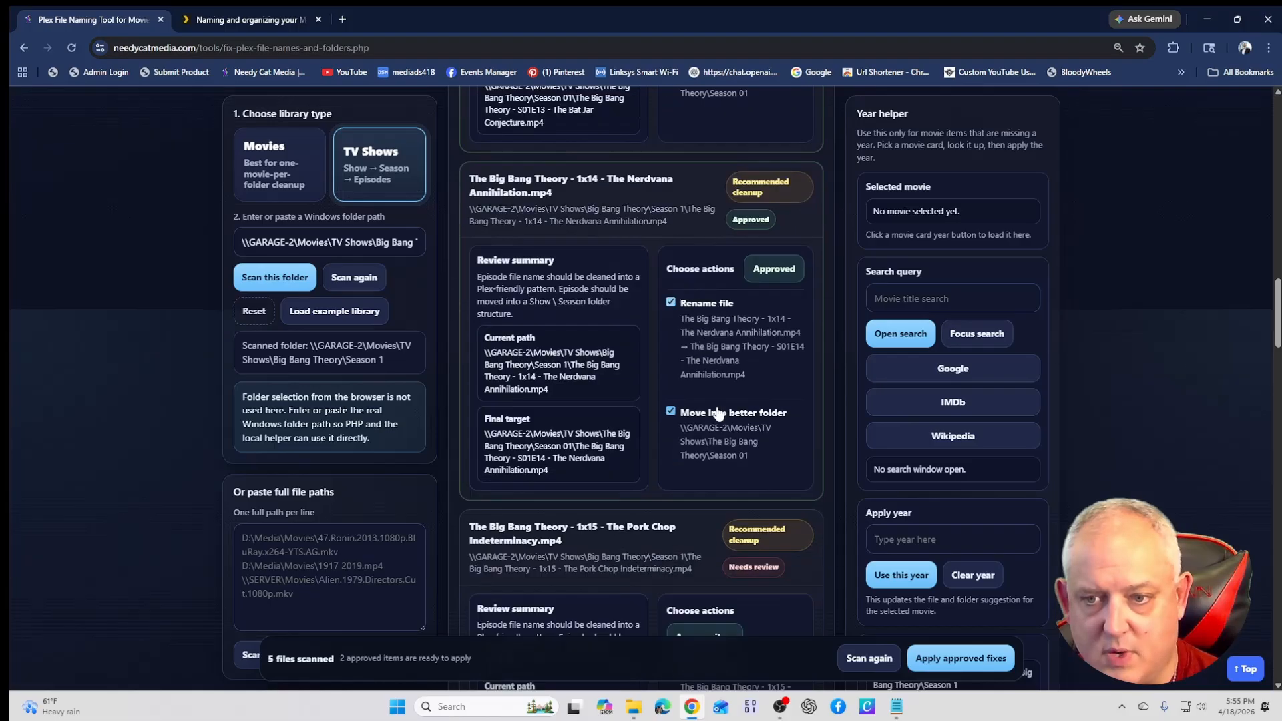
scroll(716, 405, down, 2)
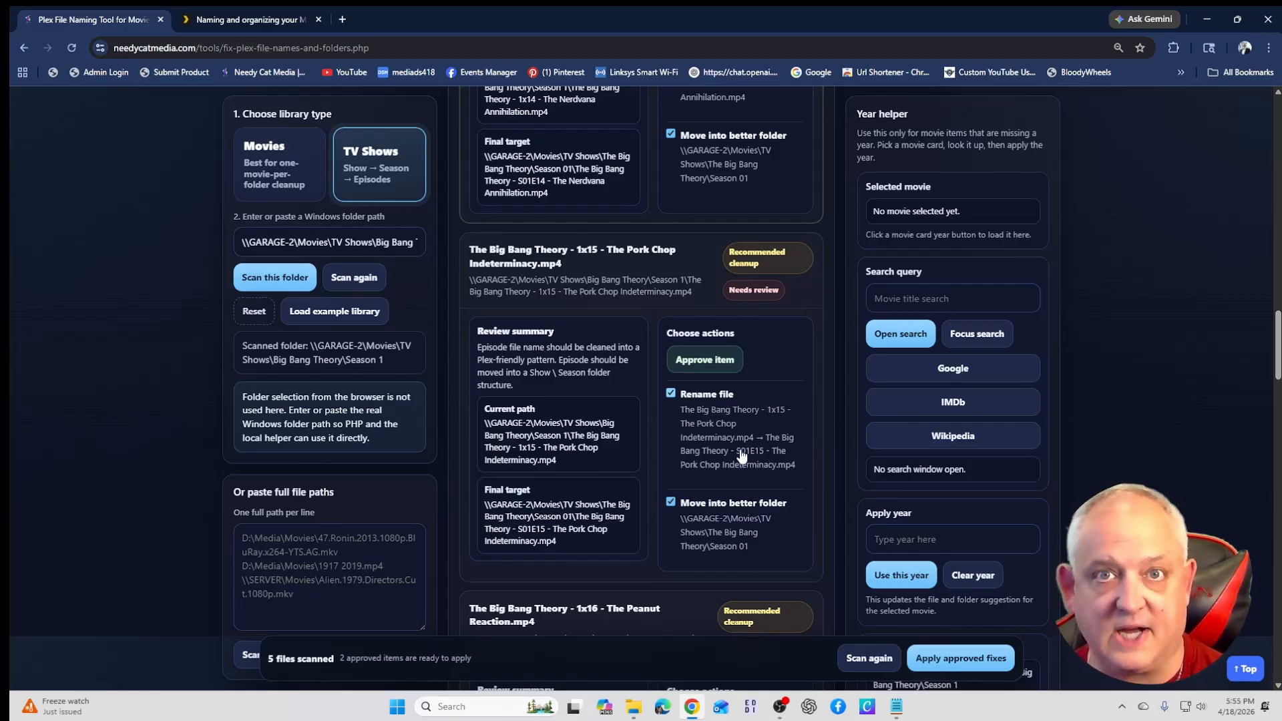
click(704, 359)
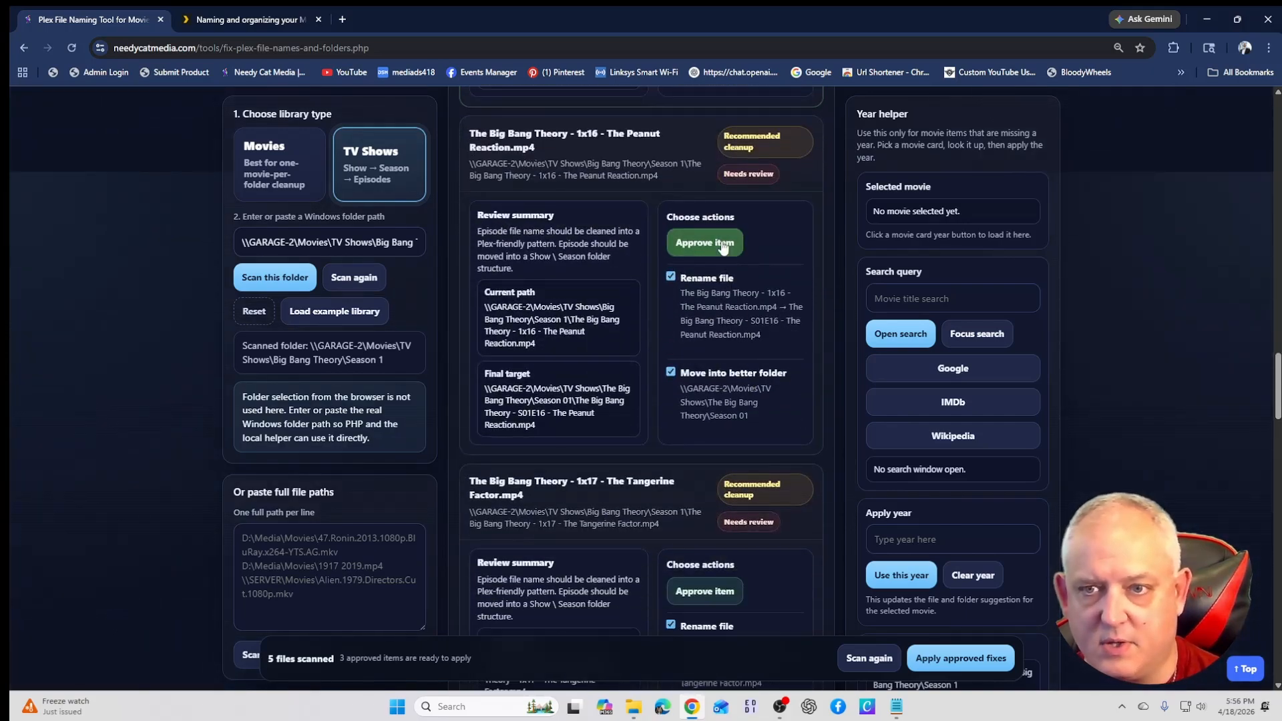
click(723, 245)
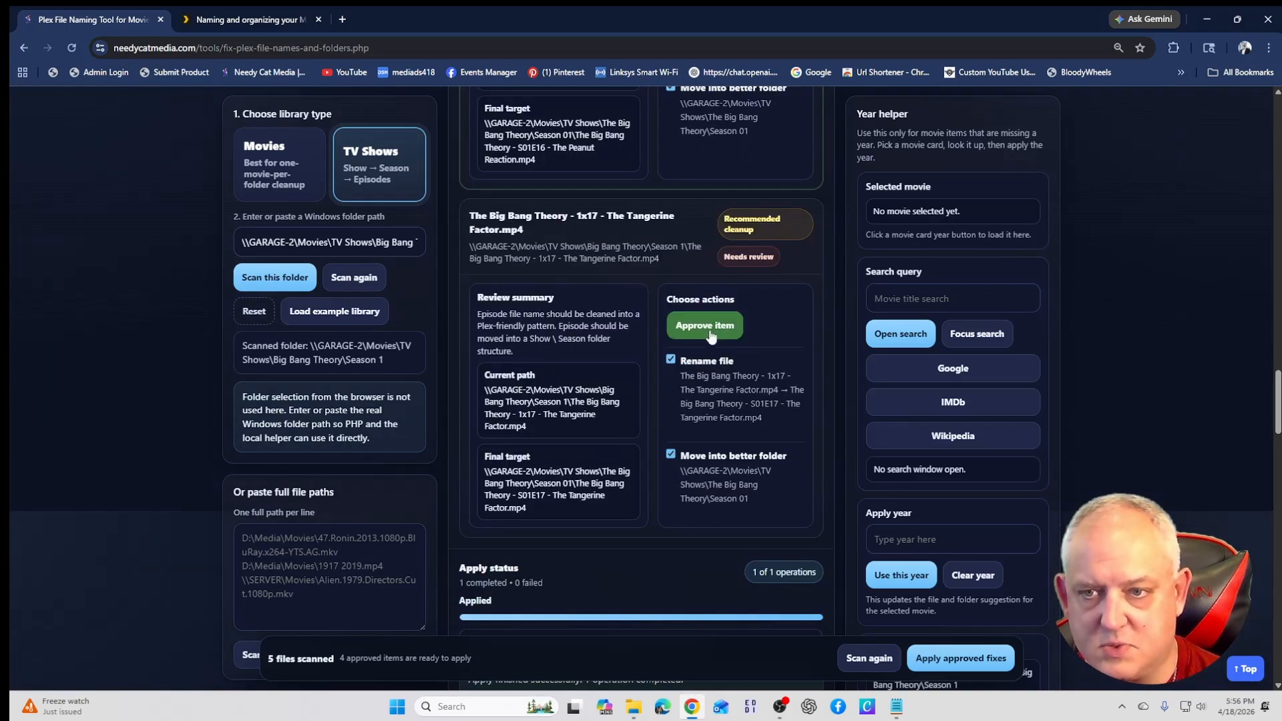
click(710, 334)
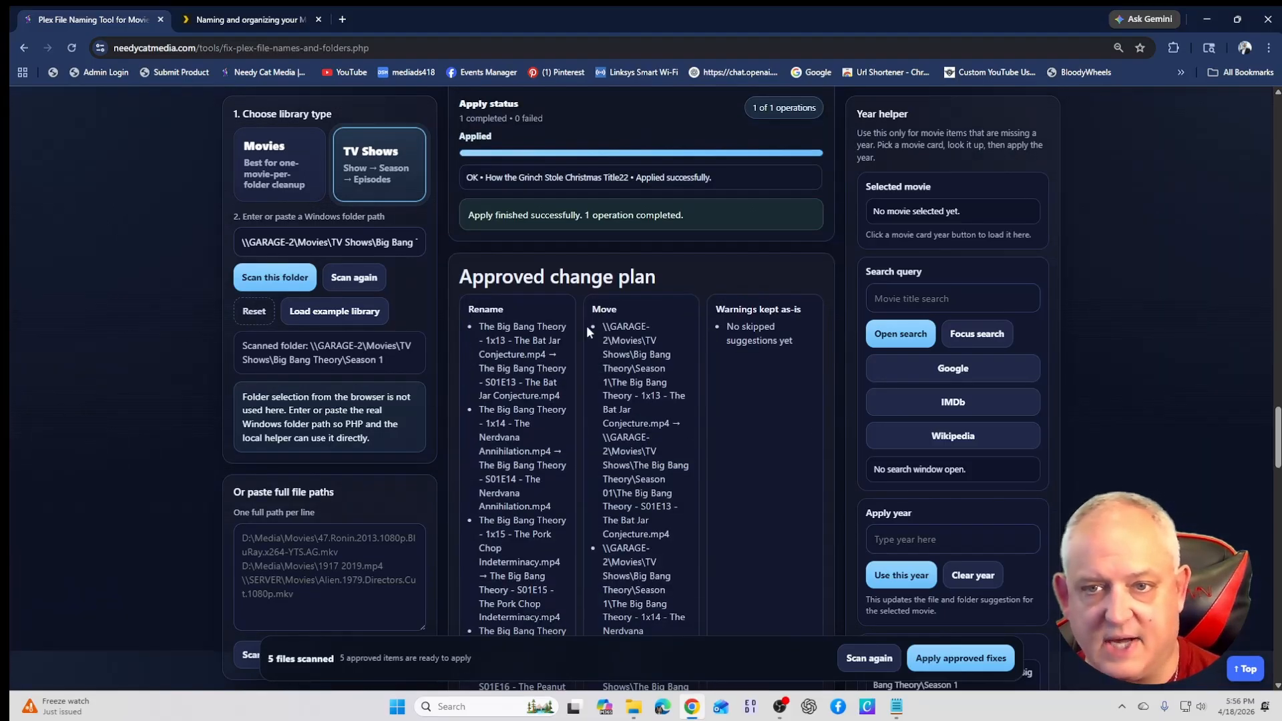
Step: Review the approved change plan, apply the approved episode fixes, and check the apply status
scroll(586, 326, down, 7)
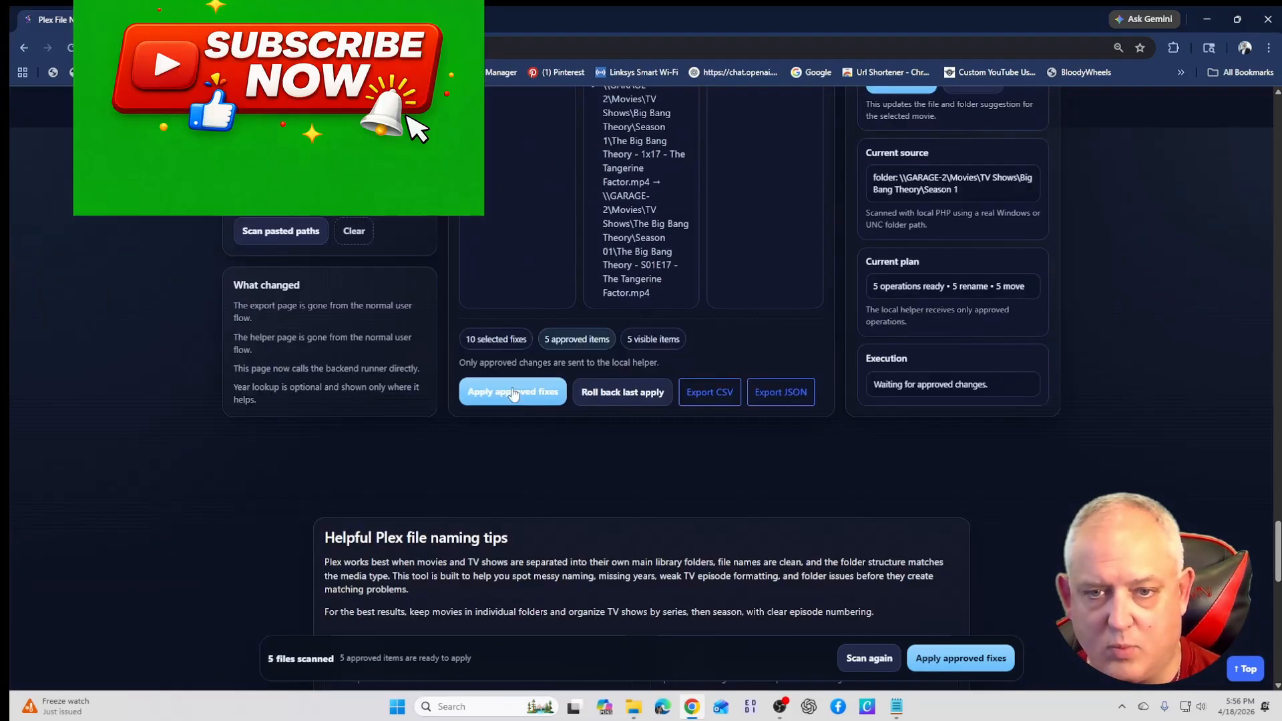
click(512, 393)
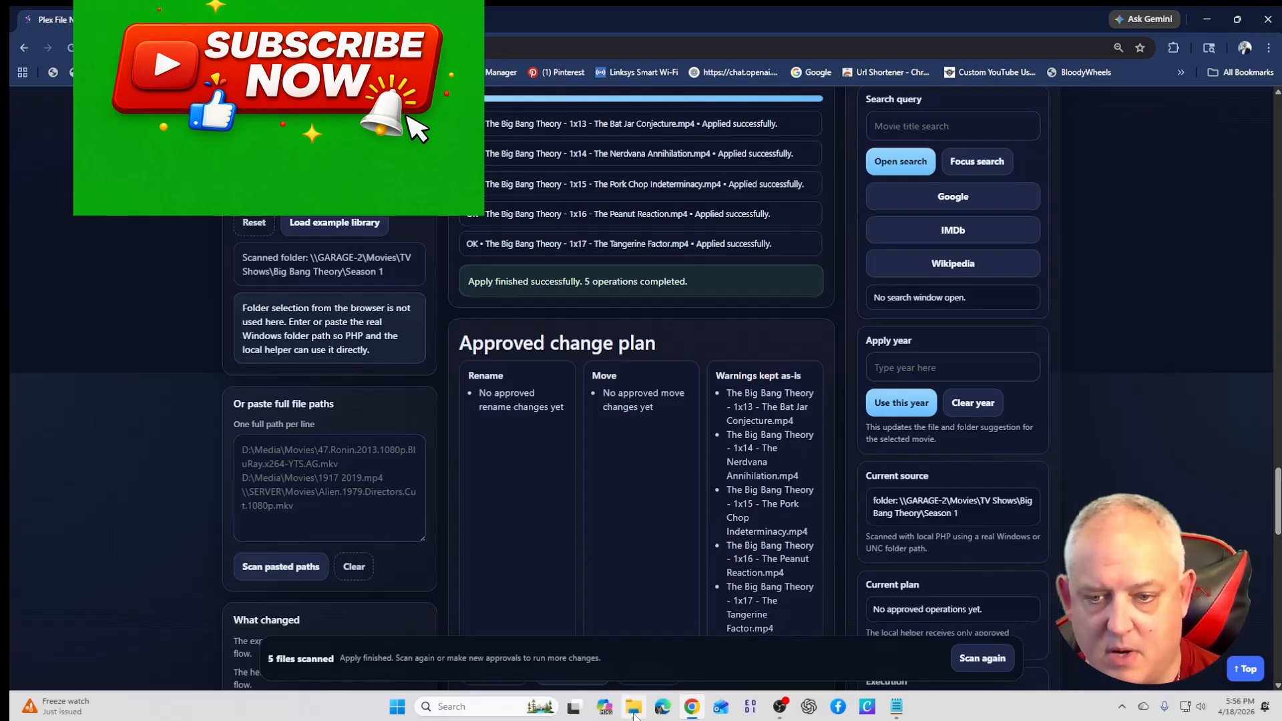
mouse_move(635, 709)
scroll(465, 287, up, 3)
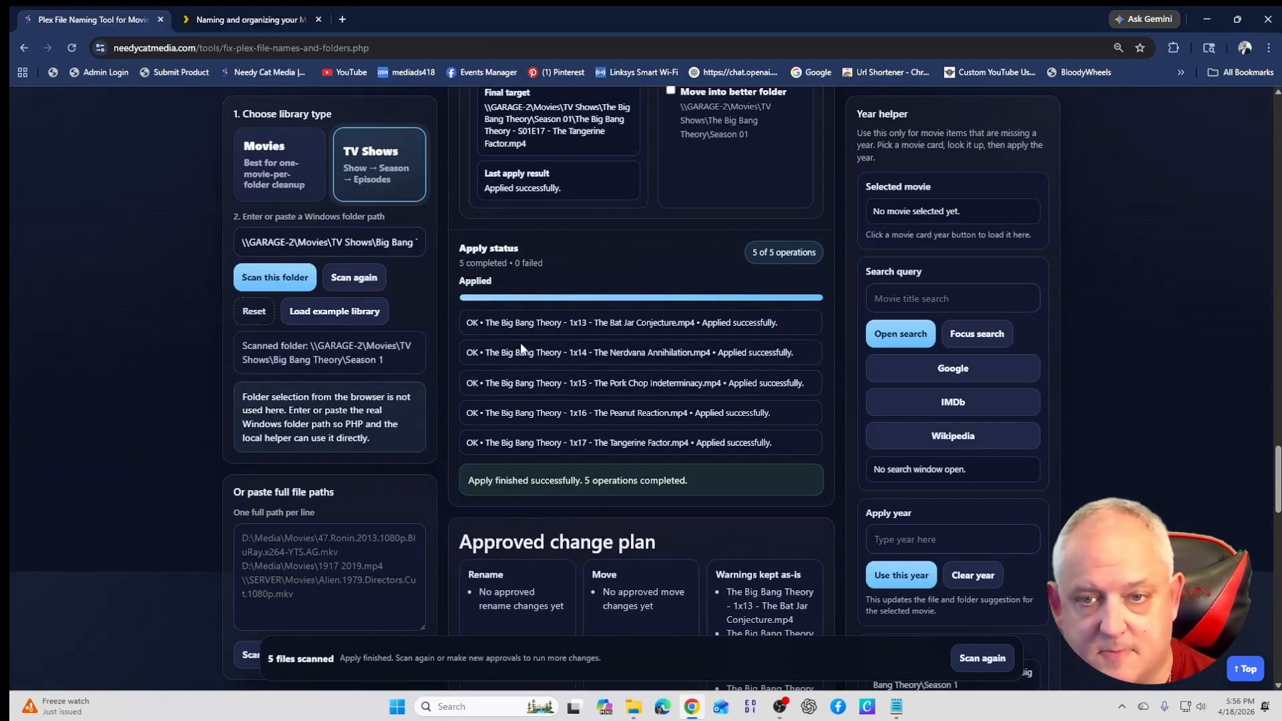
Step: Switch to File Explorer and check the renamed episodes in The Big Bang Theory's Season 01 folder
click(637, 630)
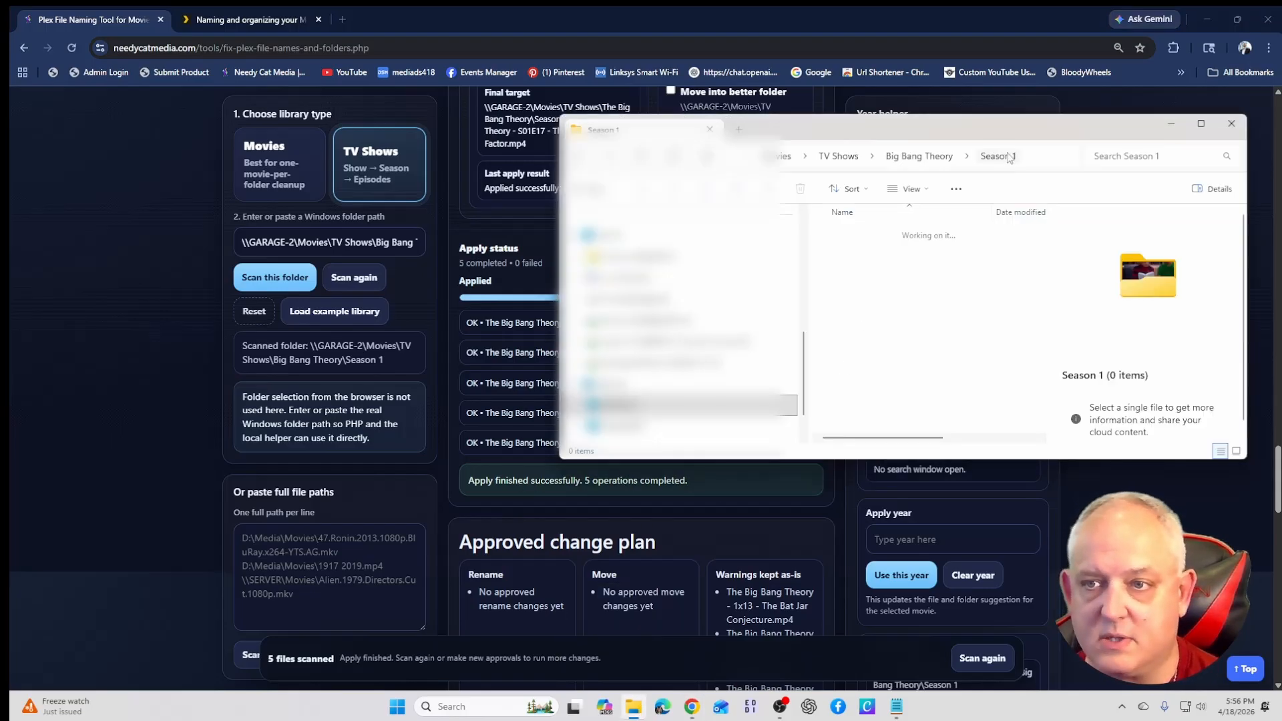
click(953, 159)
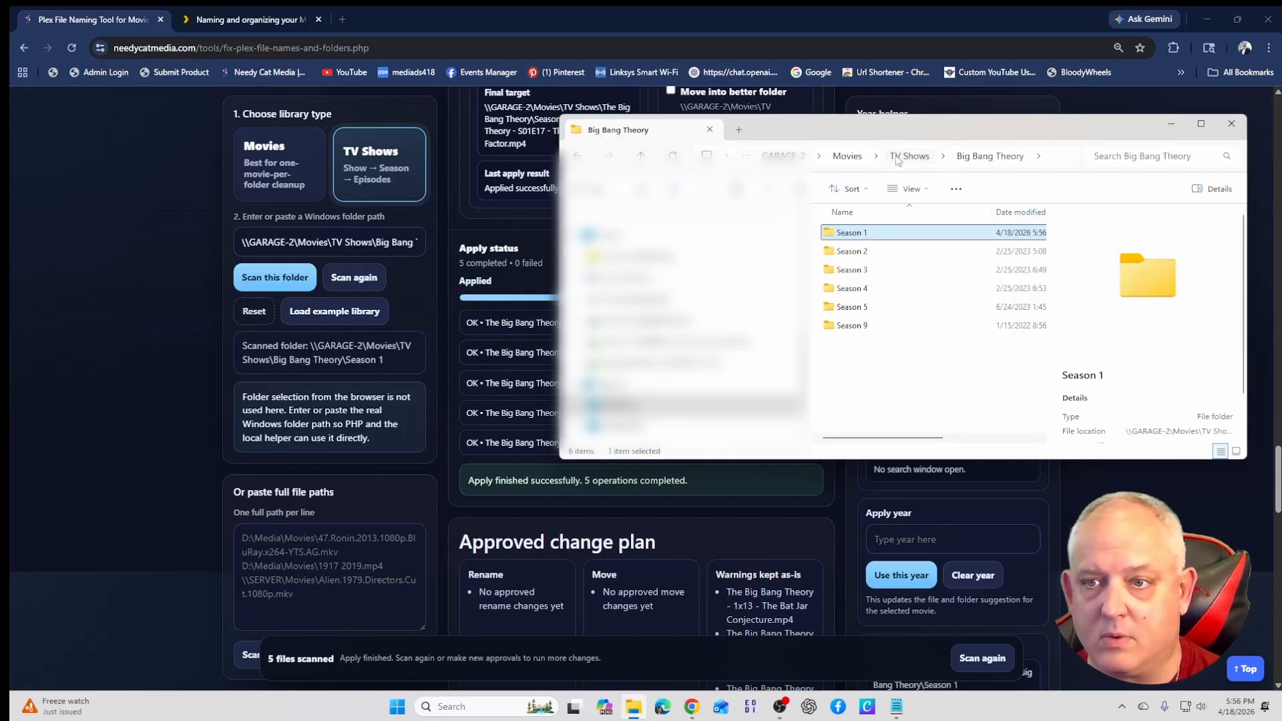
click(864, 157)
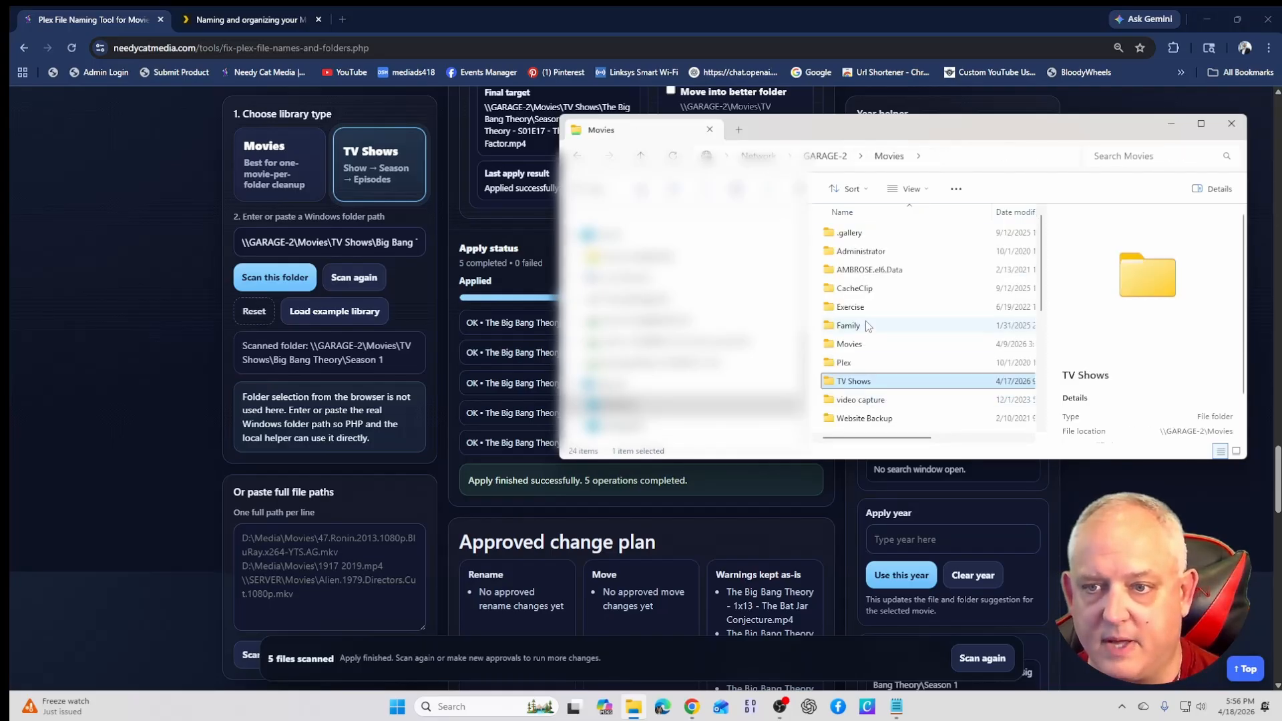
double_click(857, 383)
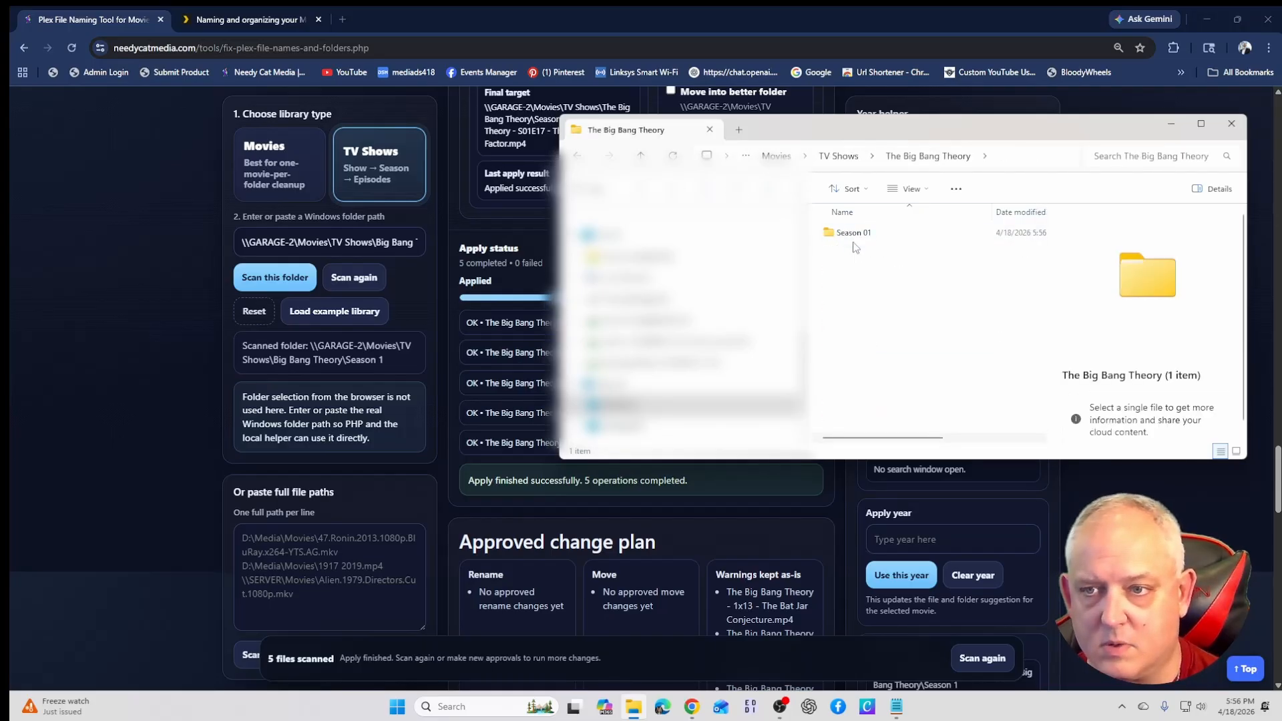
click(850, 234)
double_click(850, 233)
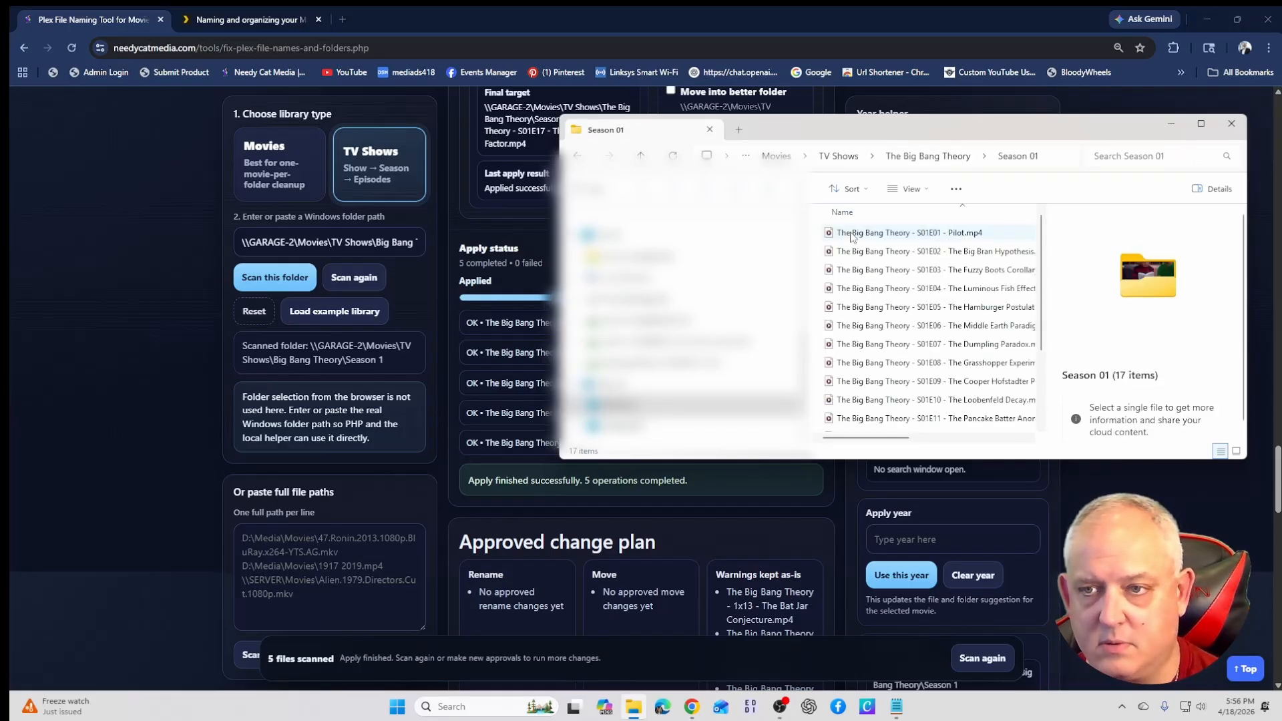
scroll(935, 320, down, 1)
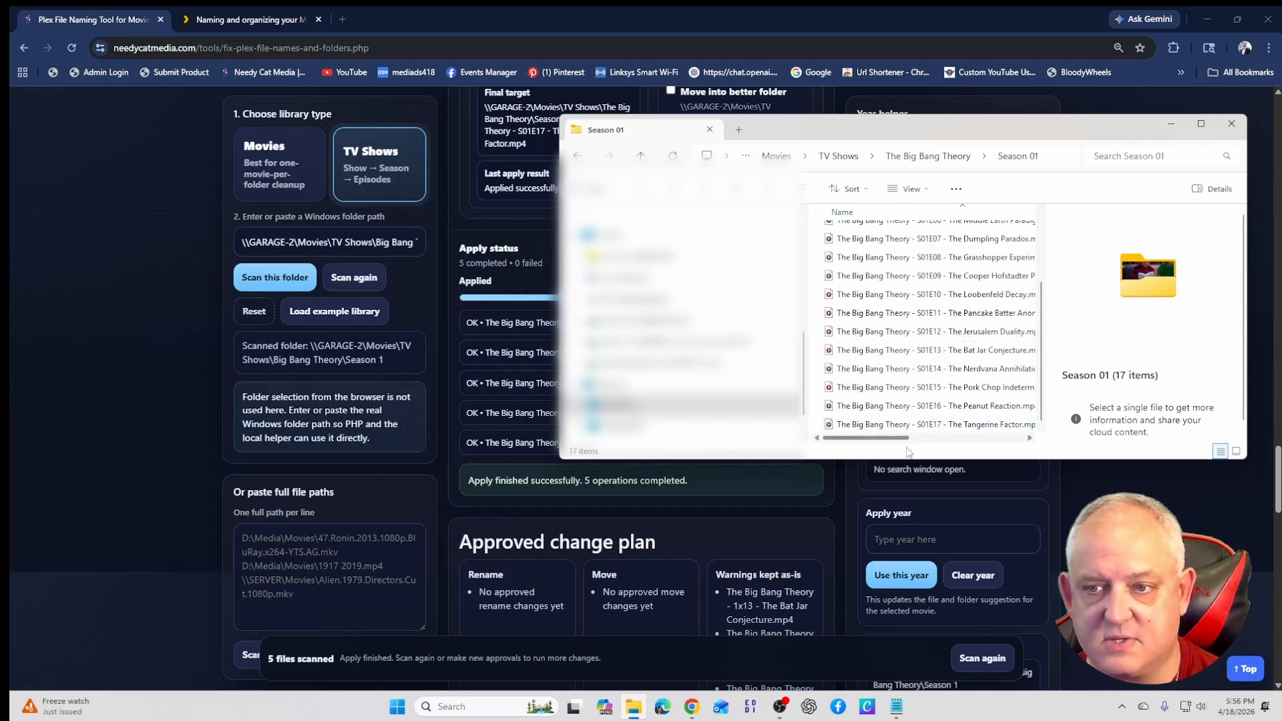
Step: Enlarge the File Explorer window, return to the naming tool and roll back the last applied episode changes
drag(909, 458, 910, 562)
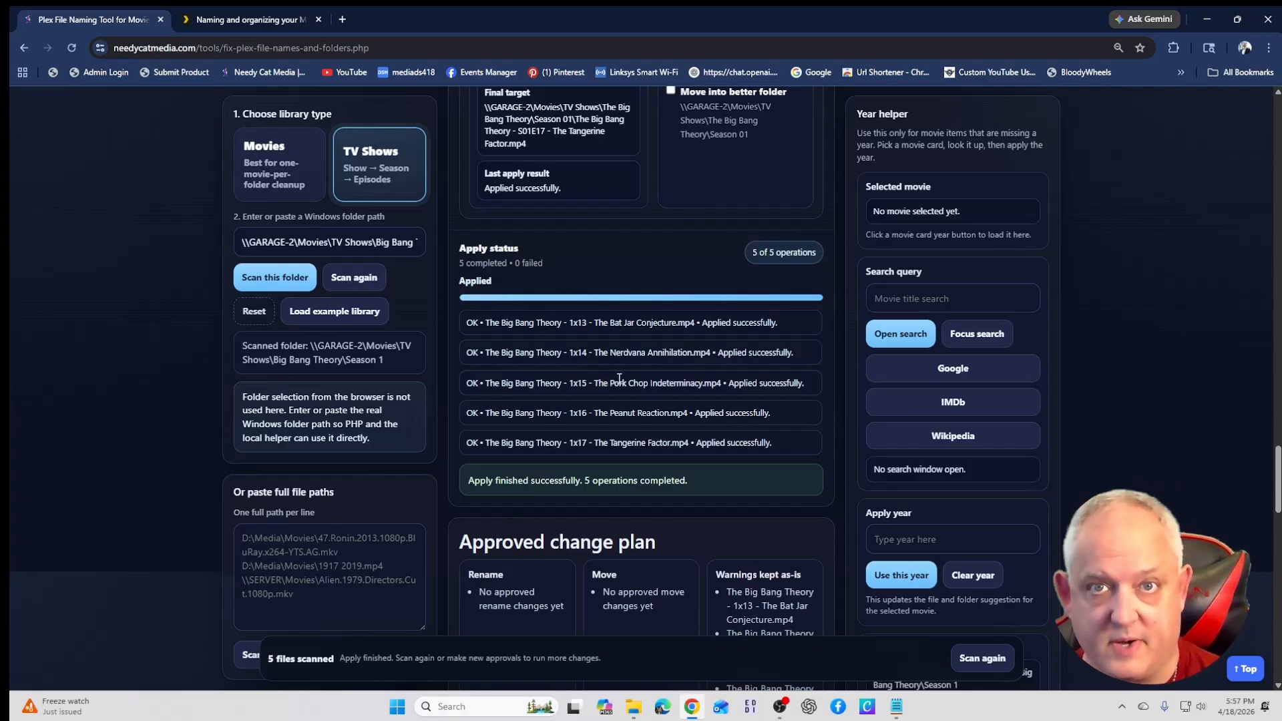
scroll(635, 396, down, 7)
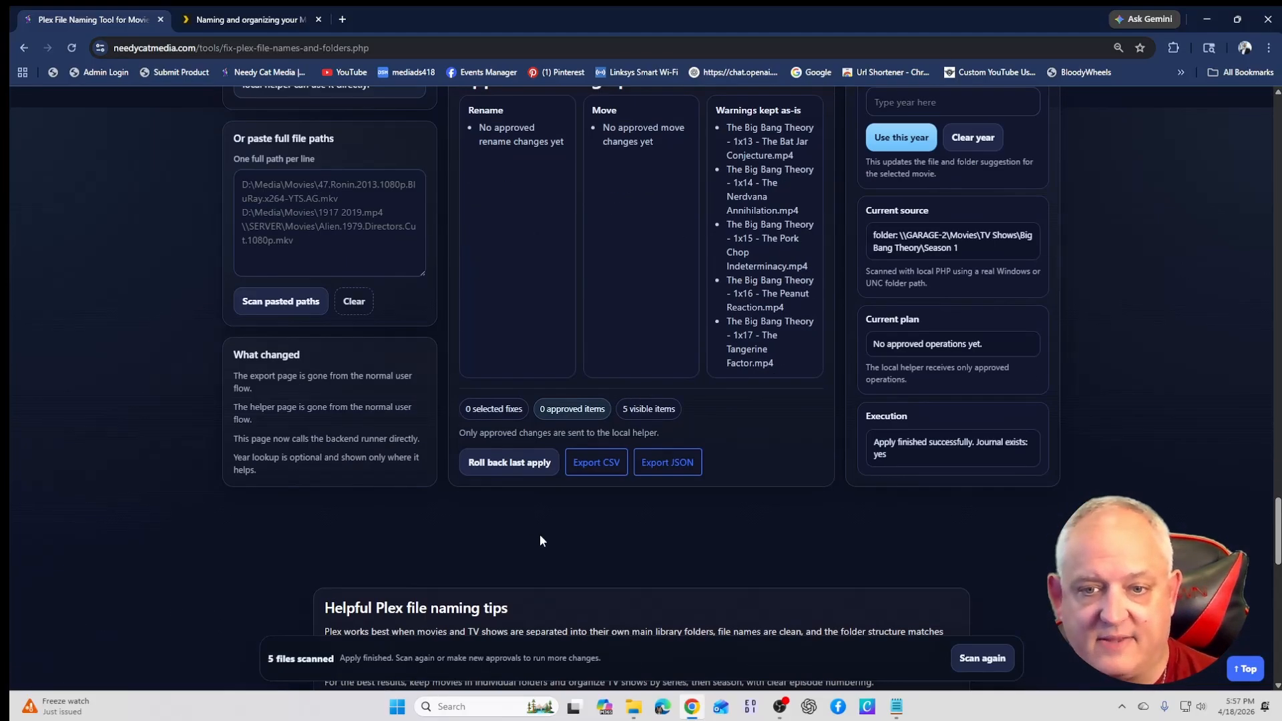
click(513, 470)
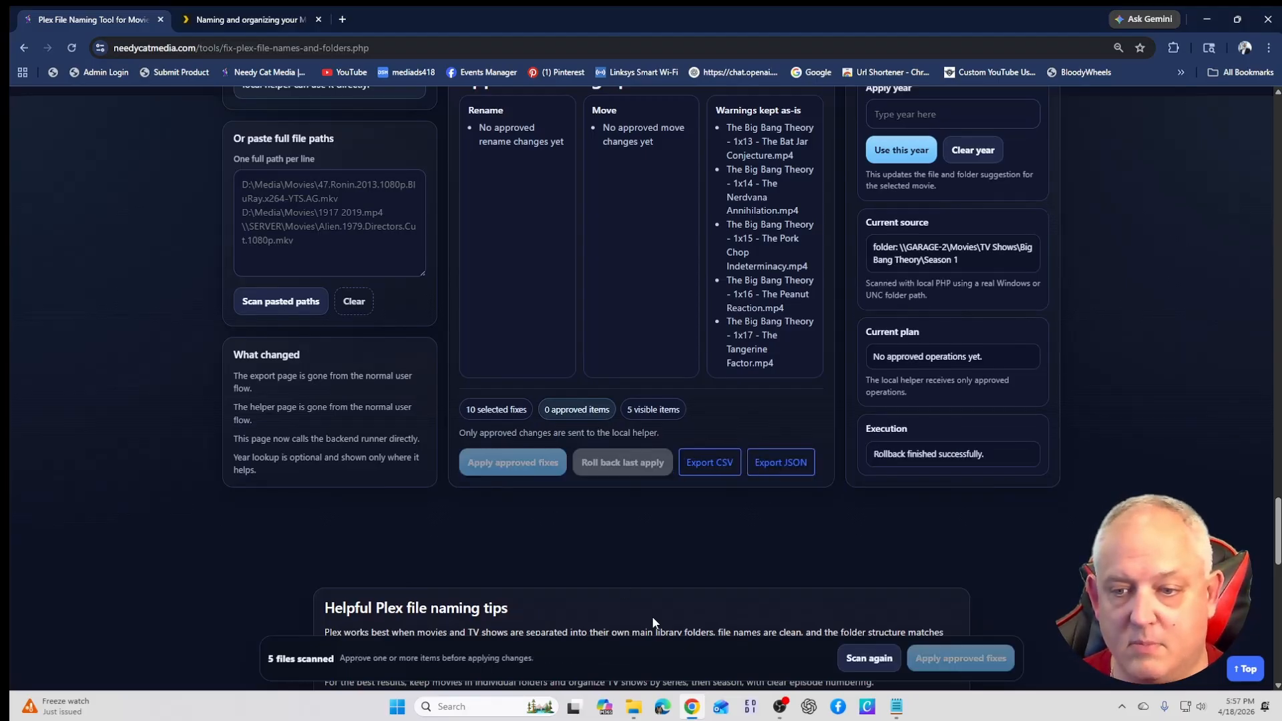
Step: Switch to File Explorer and check the rolled-back episodes in The Big Bang Theory\Season 01 and in Big Bang Theory\Season 1
click(634, 713)
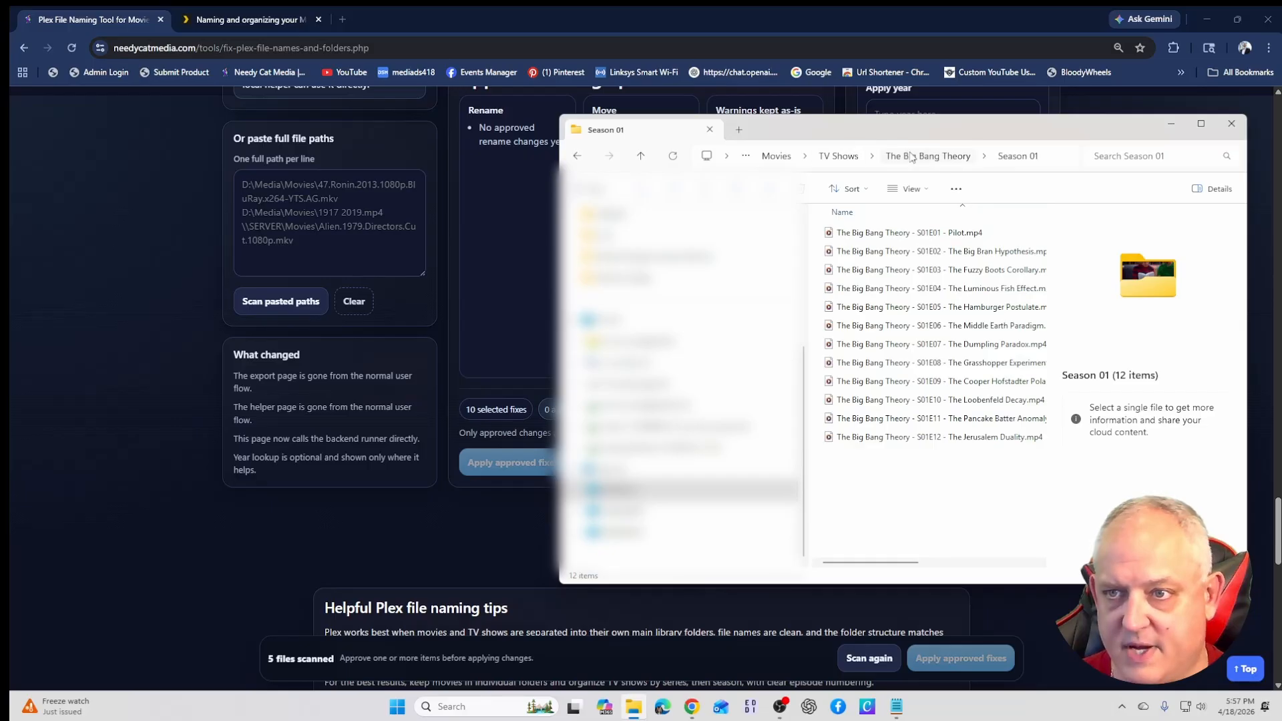
click(909, 157)
click(856, 160)
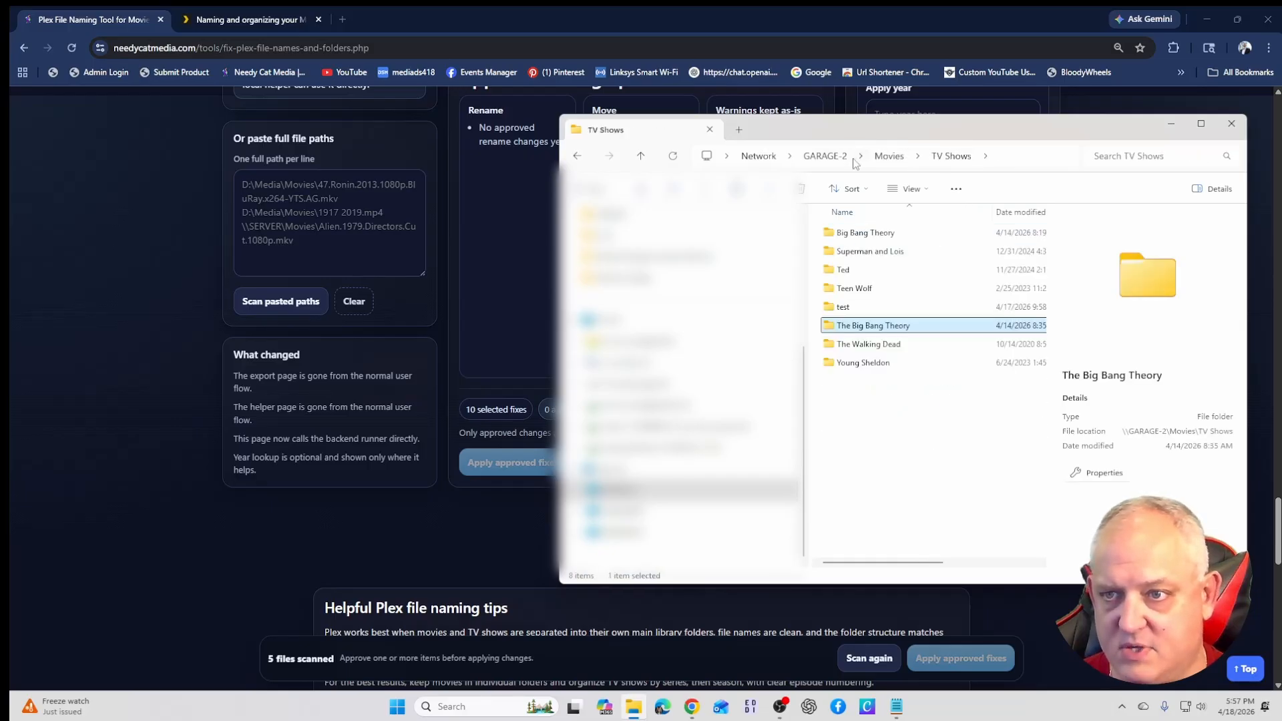
double_click(866, 235)
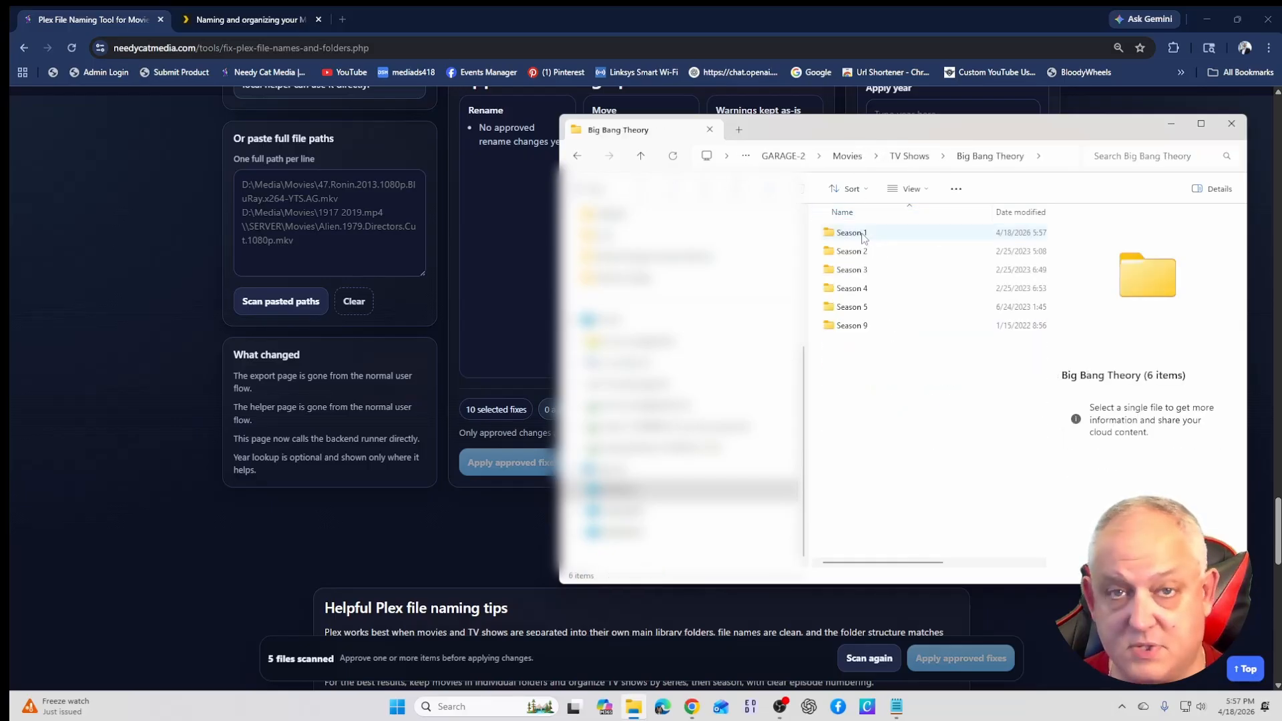
double_click(851, 233)
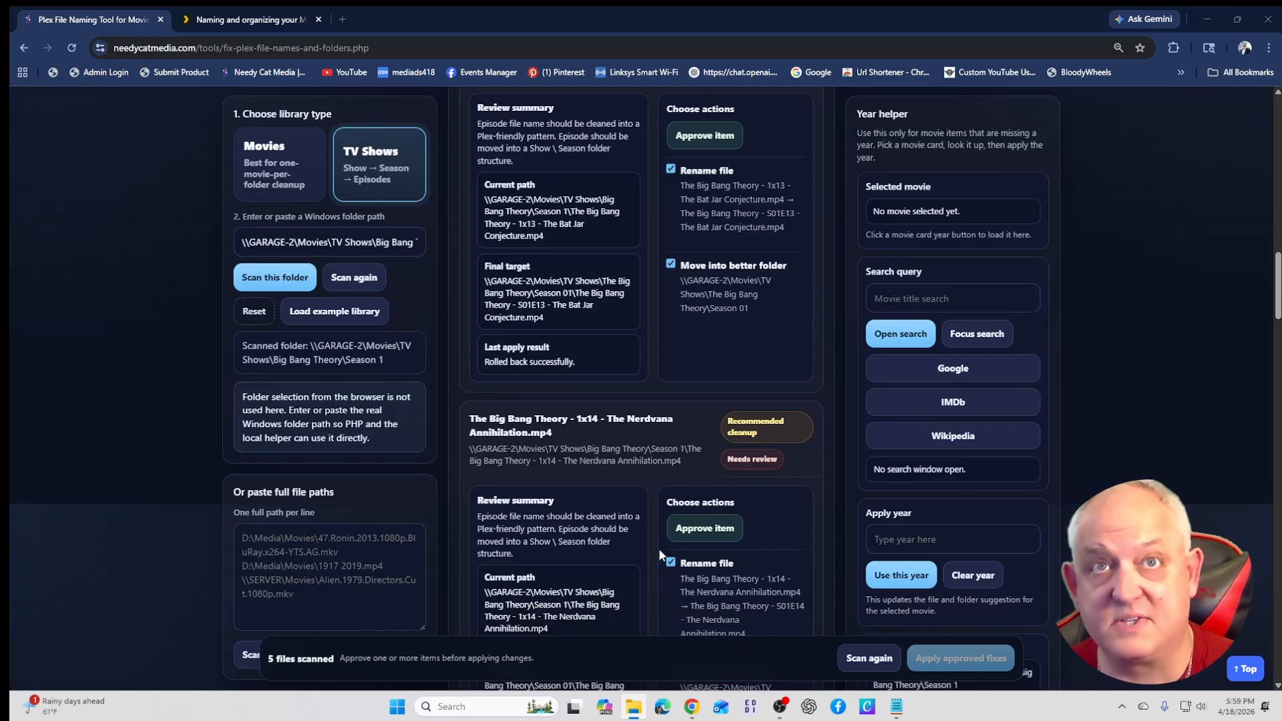
Step: Find and open Remote Desktop Connection, and connect to the GARAGE-2 computer
click(489, 706)
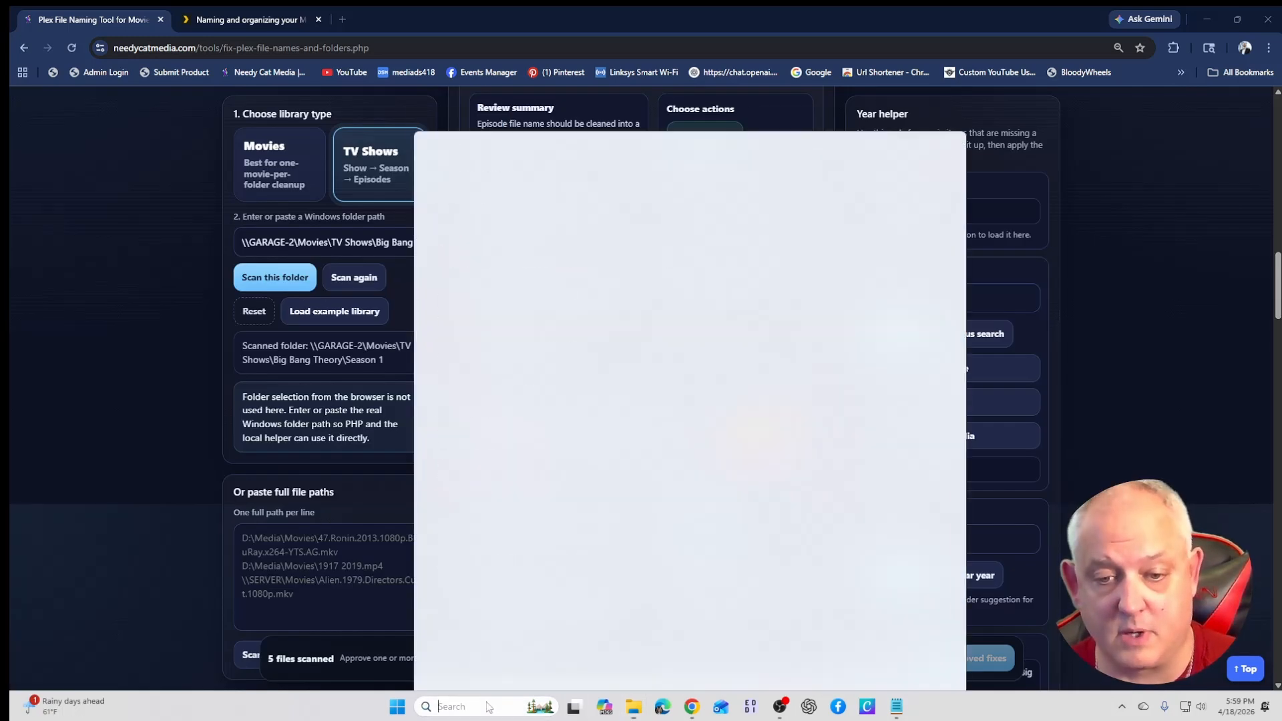
text(rem)
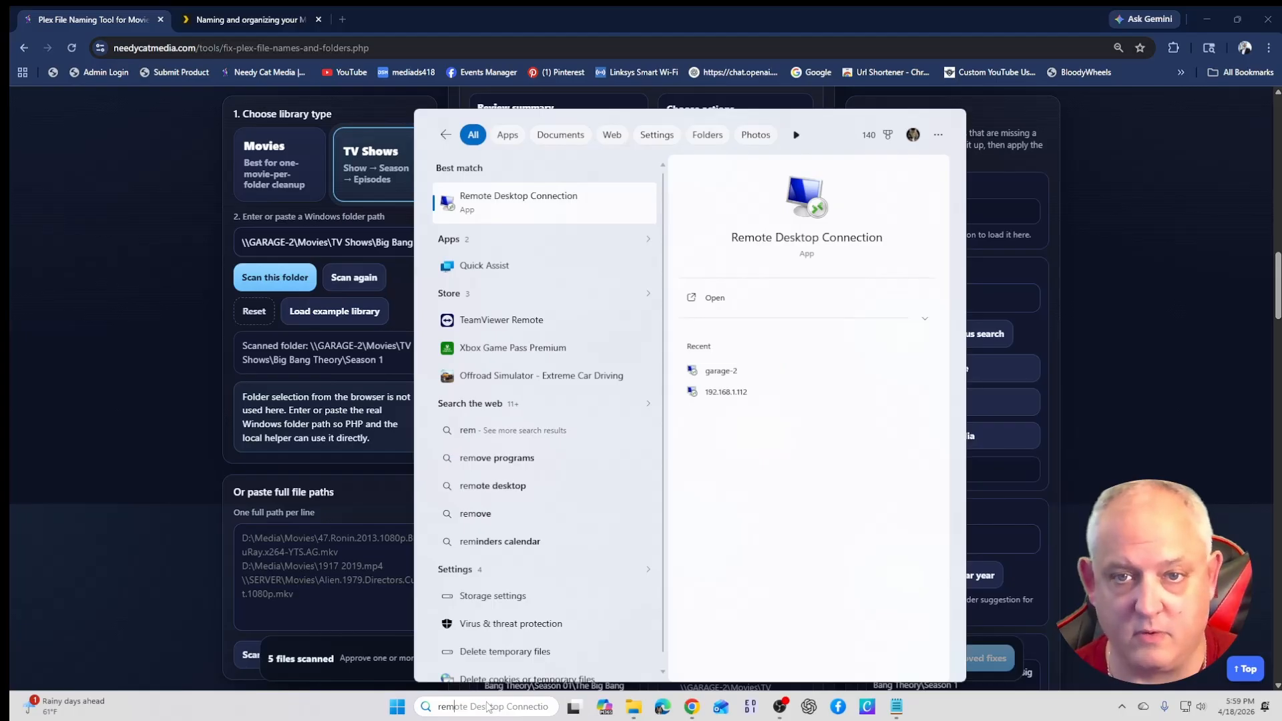
click(492, 201)
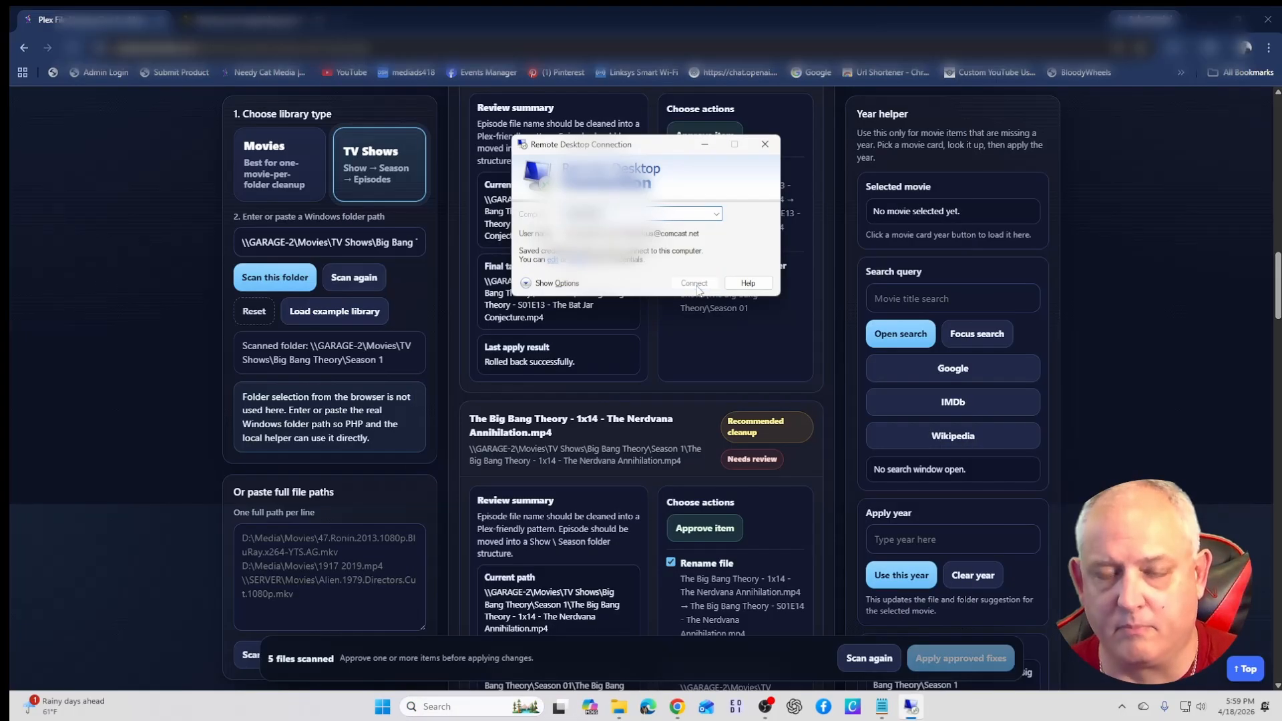
click(694, 283)
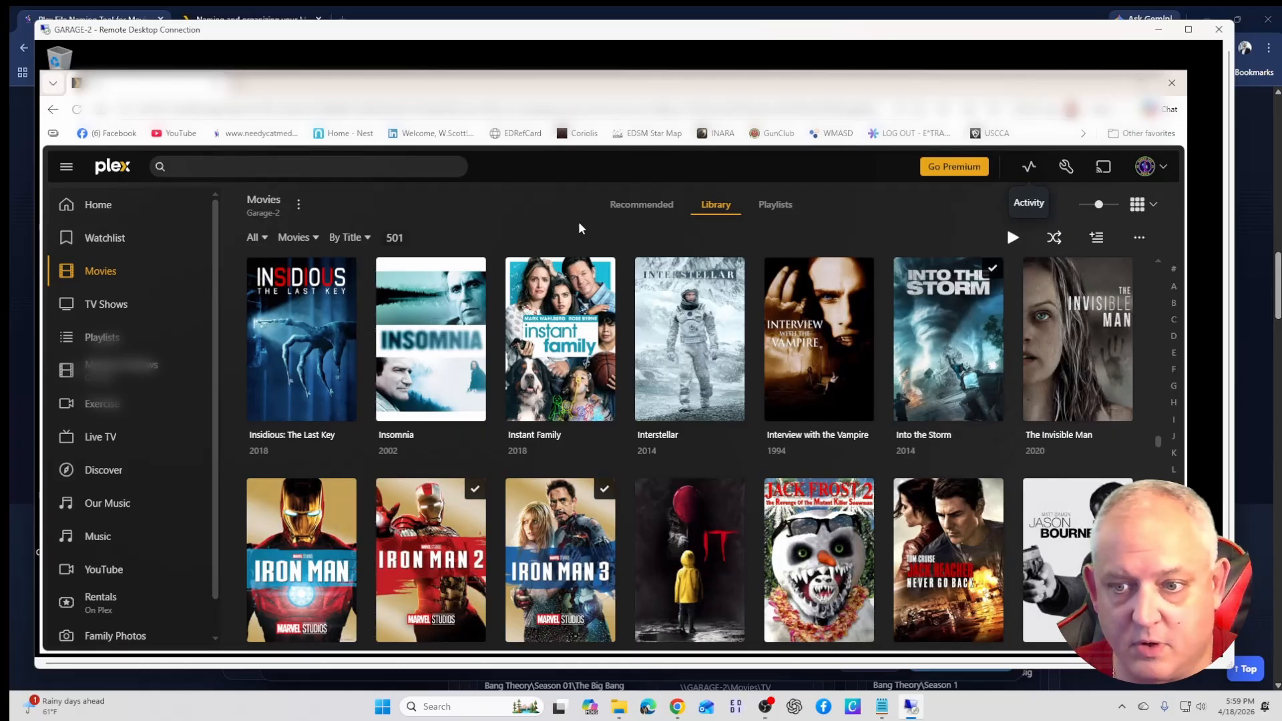
Step: Examine the posters, titles and years in Plex's Movies library, along with the library's movie count
scroll(730, 414, down, 10)
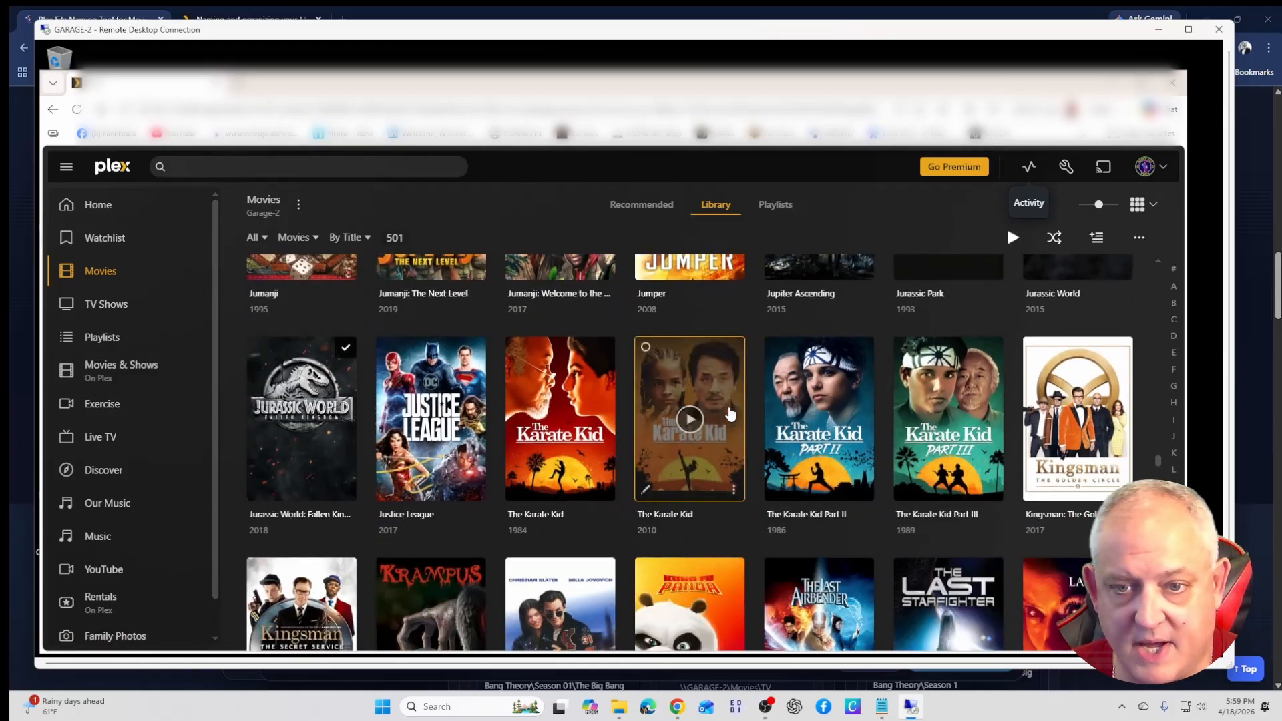
scroll(731, 413, down, 3)
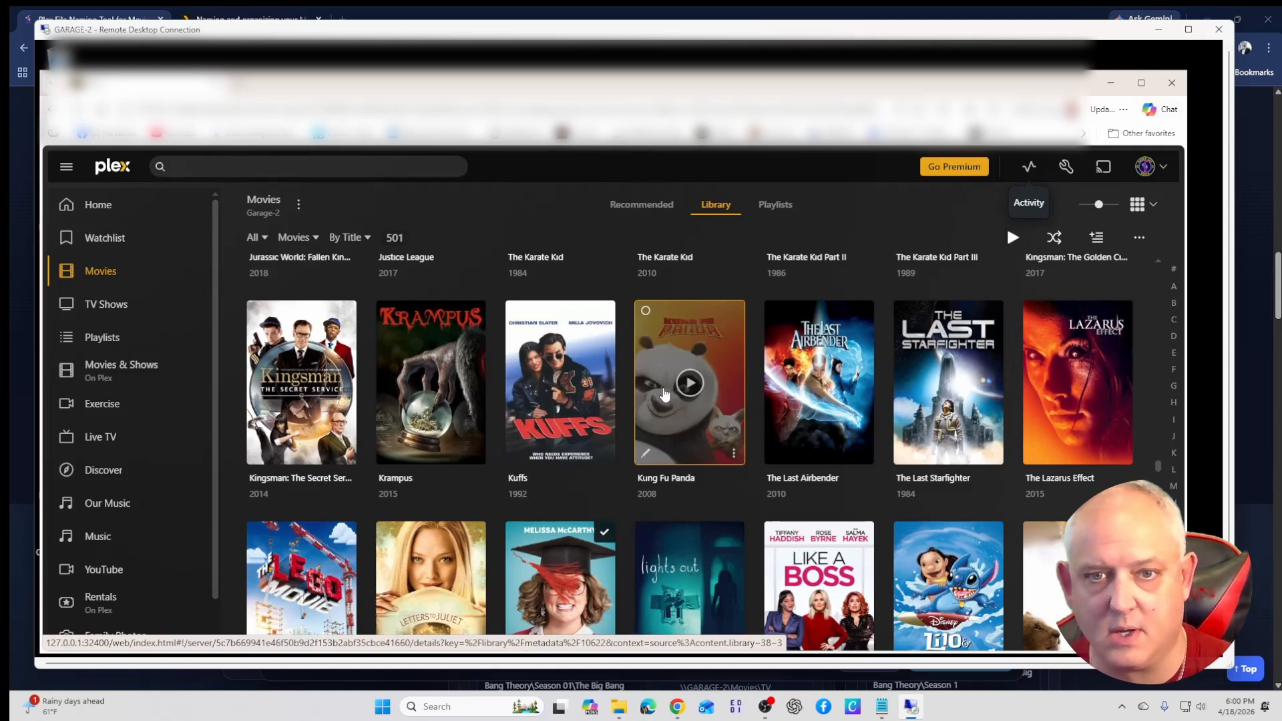
double_click(399, 238)
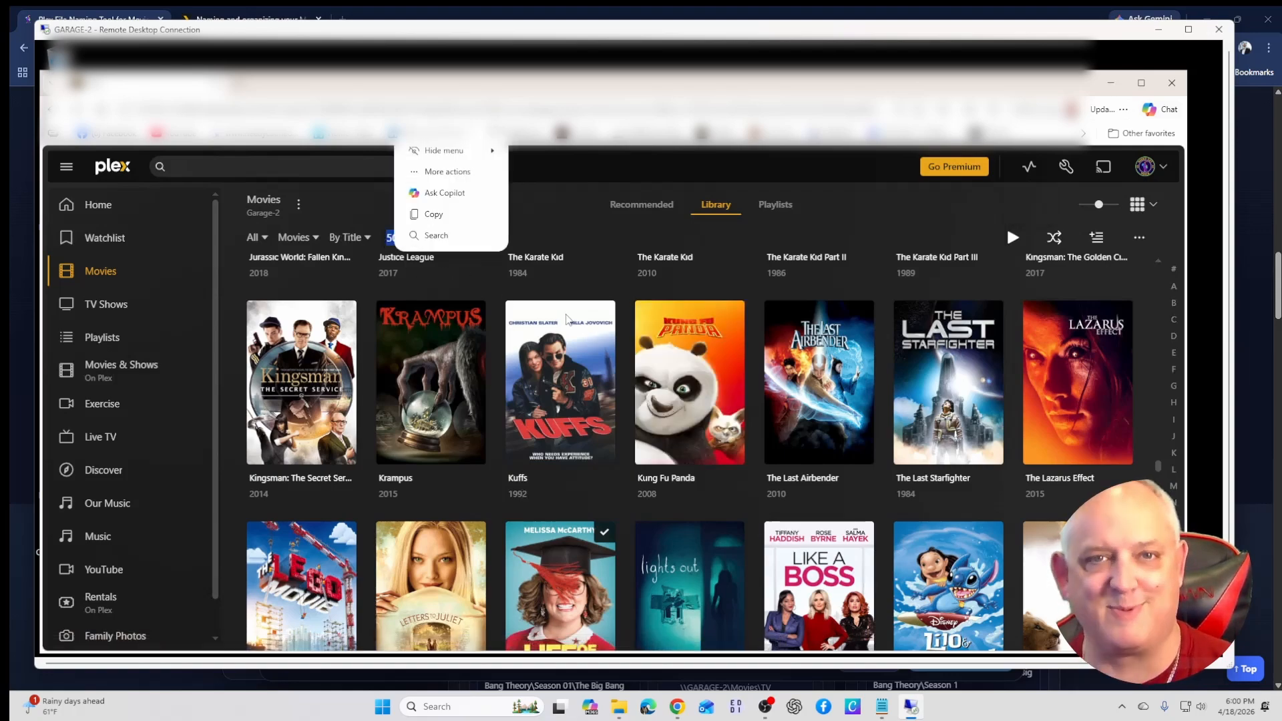
scroll(688, 374, down, 4)
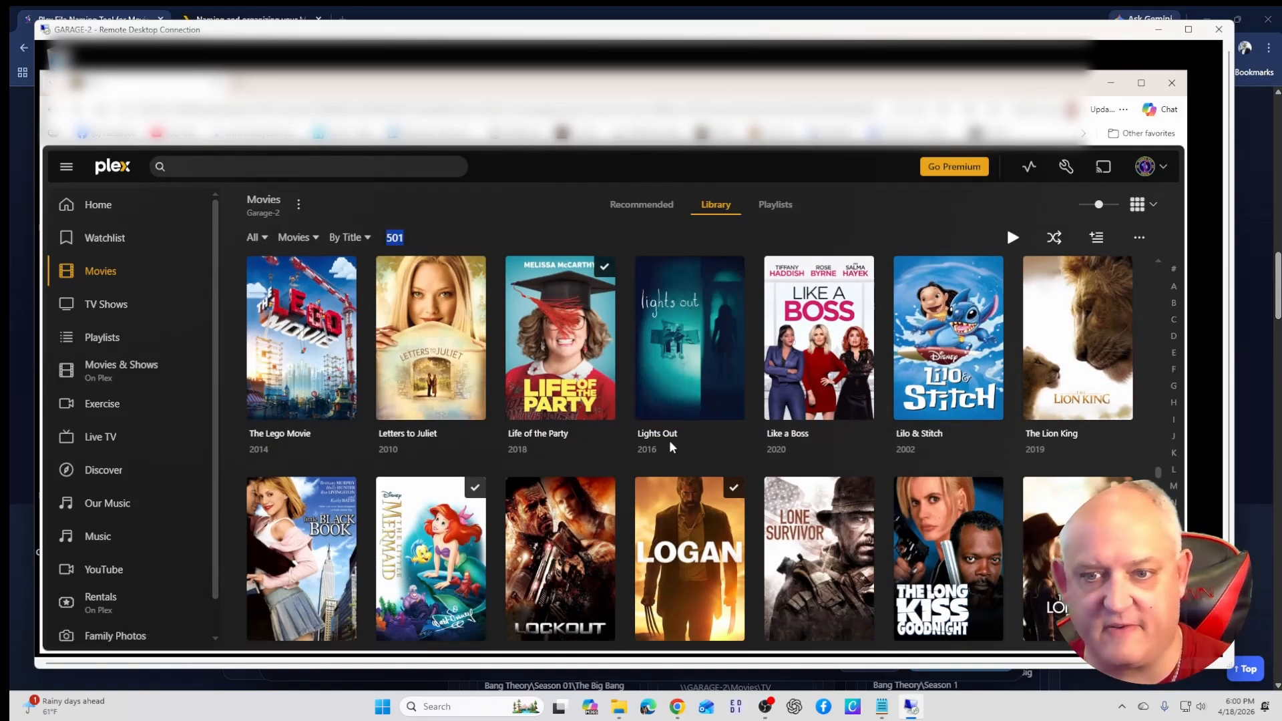
scroll(687, 458, down, 6)
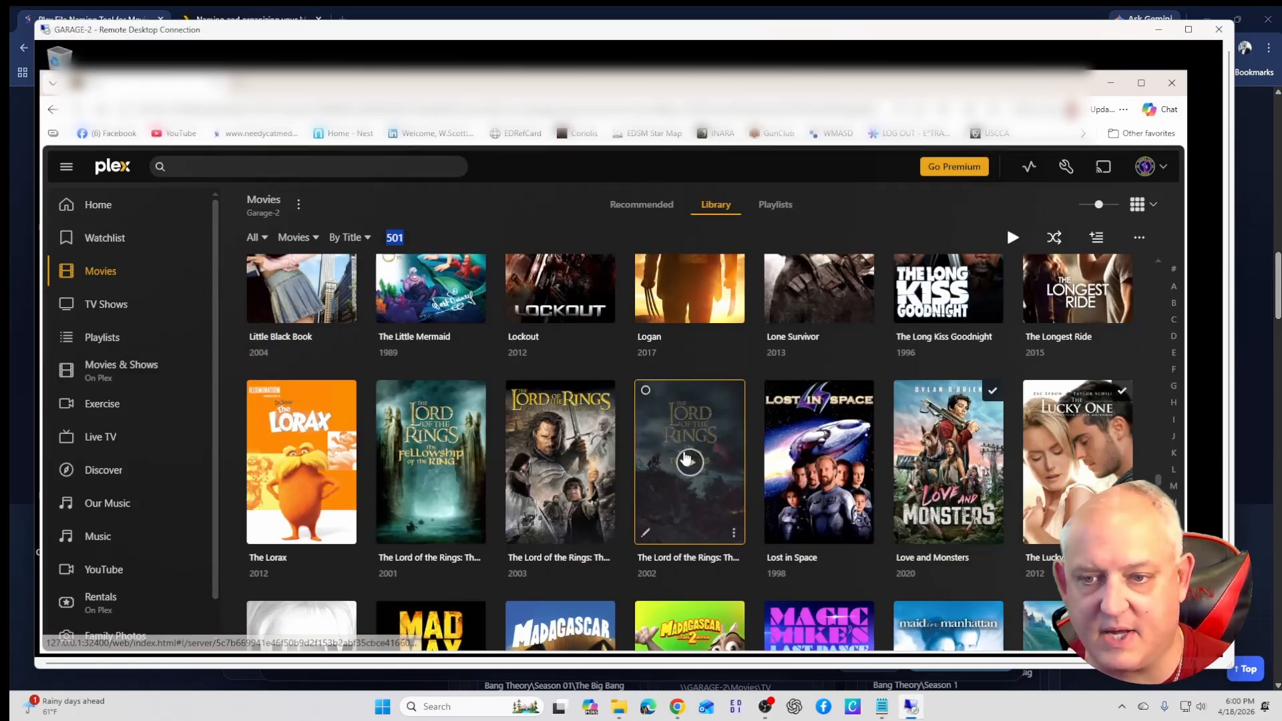
scroll(686, 458, up, 5)
scroll(685, 458, up, 6)
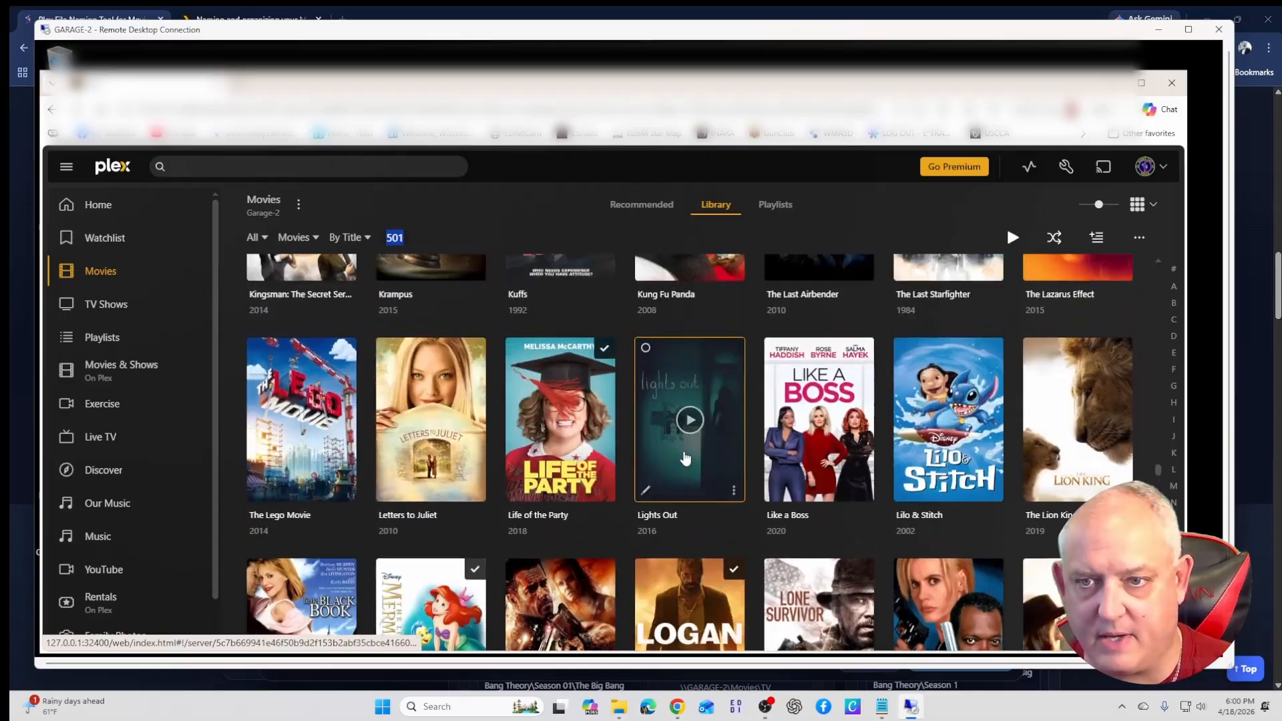
scroll(685, 458, up, 6)
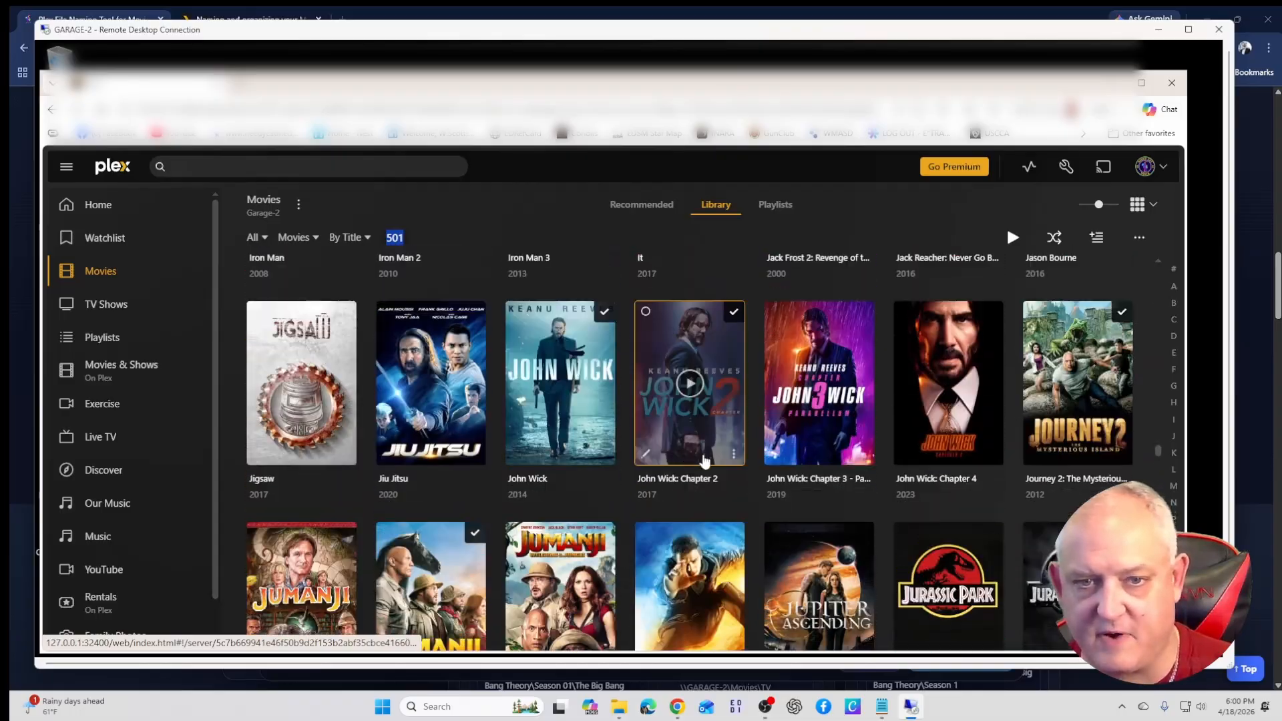
scroll(737, 444, up, 4)
scroll(743, 439, up, 4)
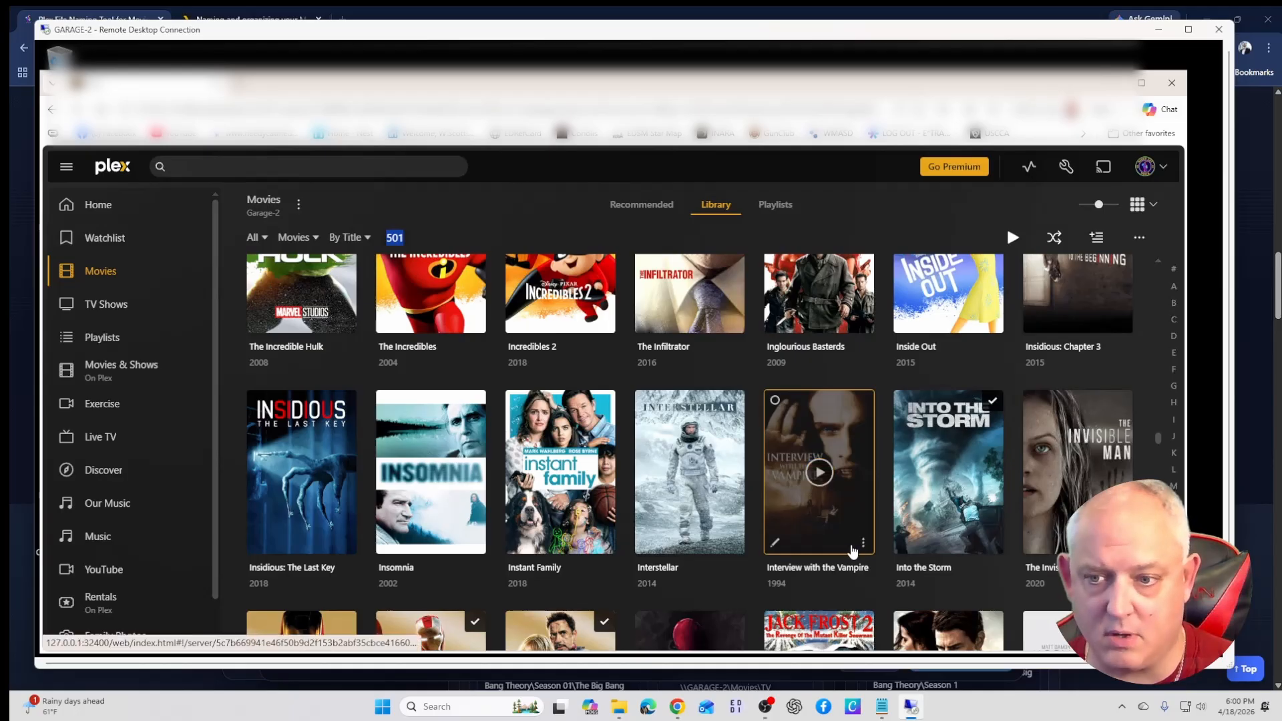
Step: Fix the Plex match for Interview with the Vampire by choosing the 1994 Interview with the Vampire result
click(862, 542)
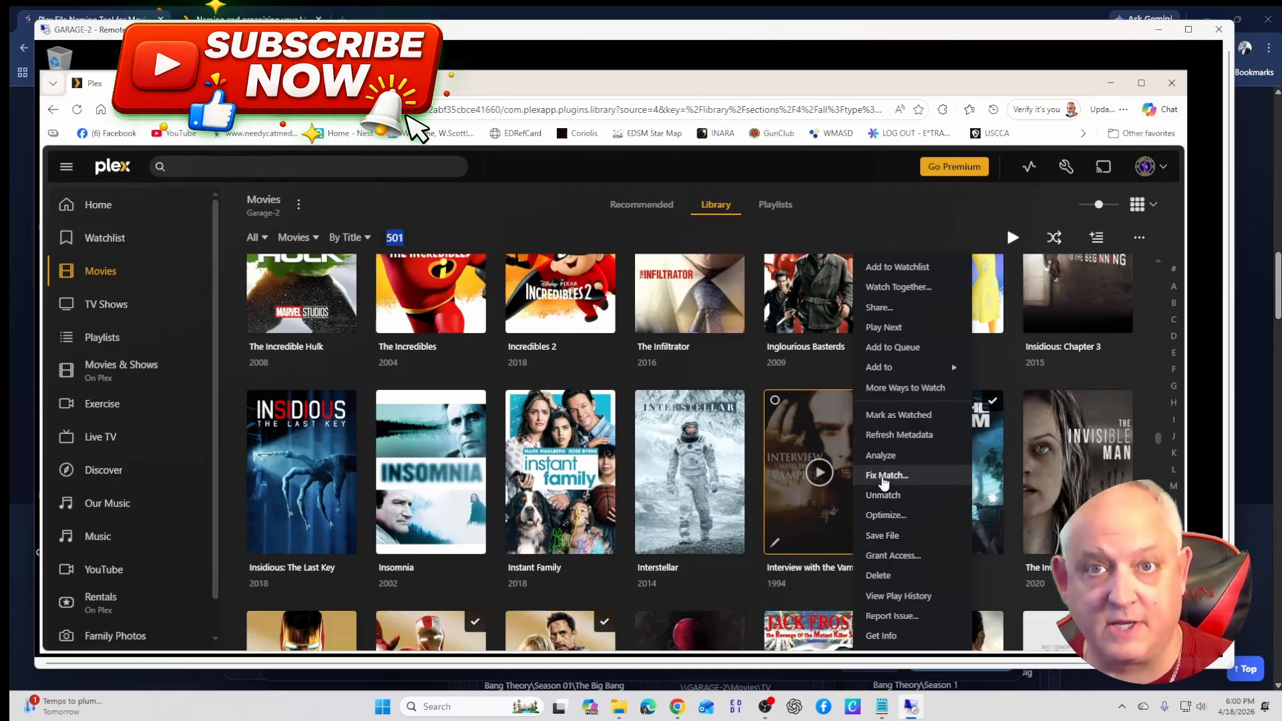
click(883, 475)
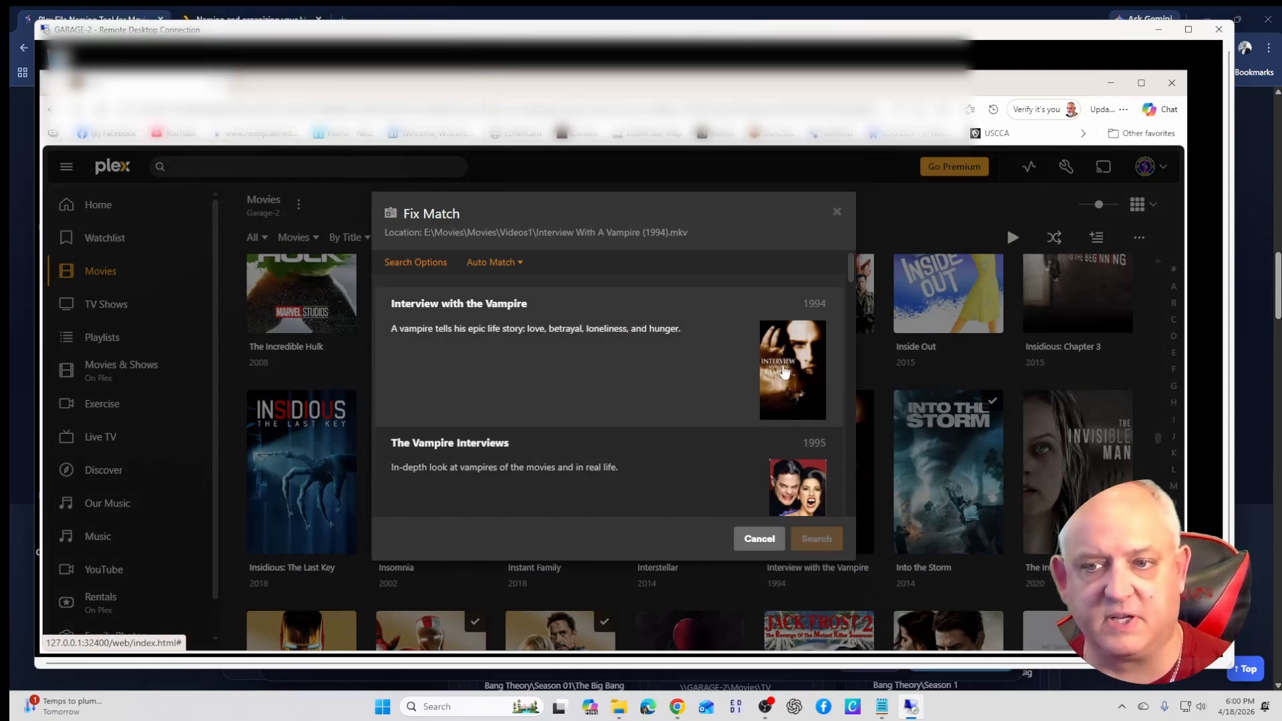
click(785, 372)
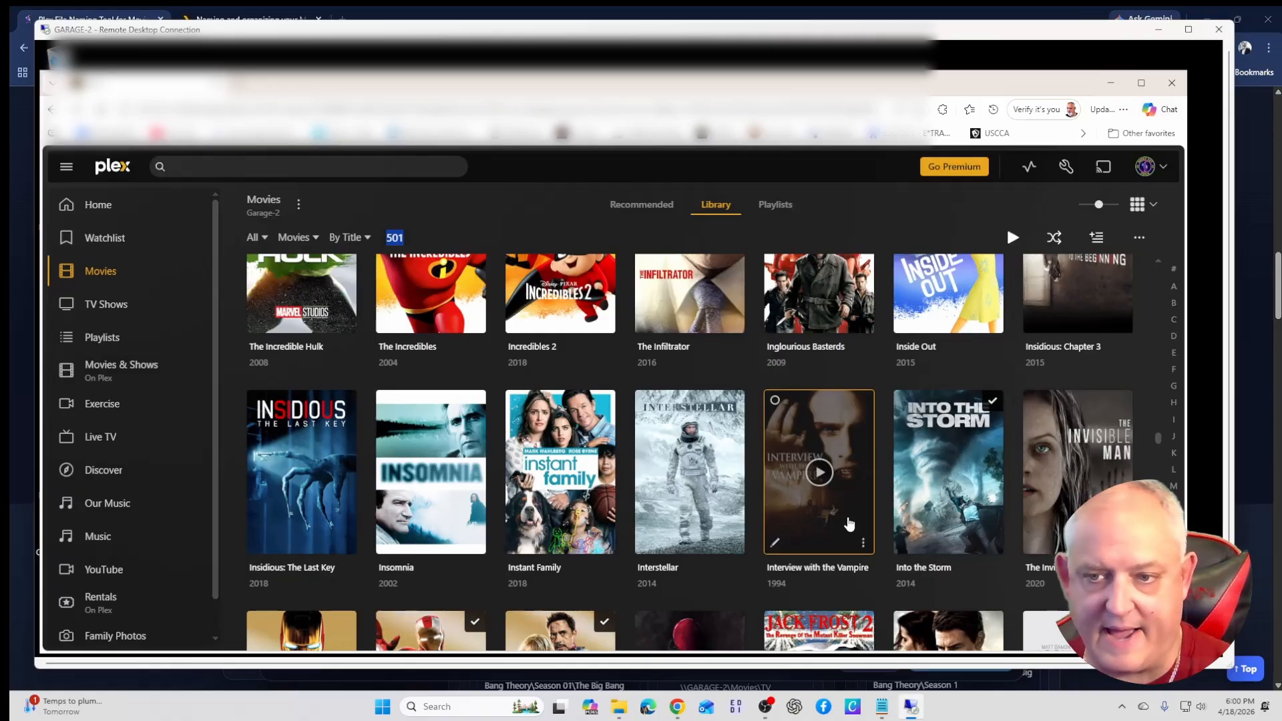